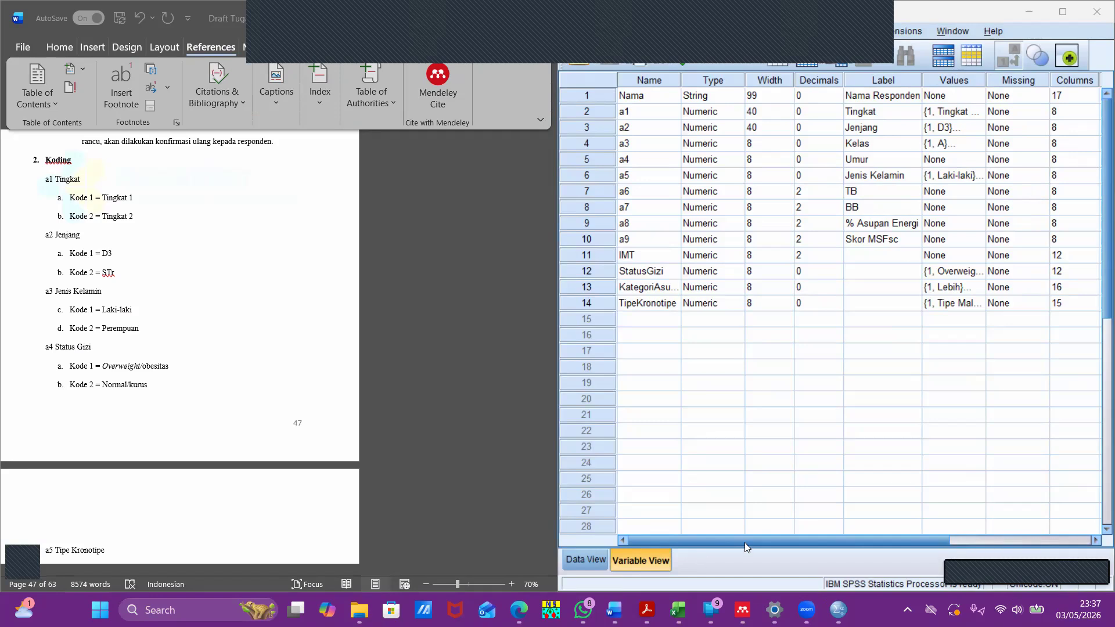
- Switch to Kuesioner µMCTQ.pdf in Acrobat and view the questionnaire's title and respondent fields
mouse_move(646, 610)
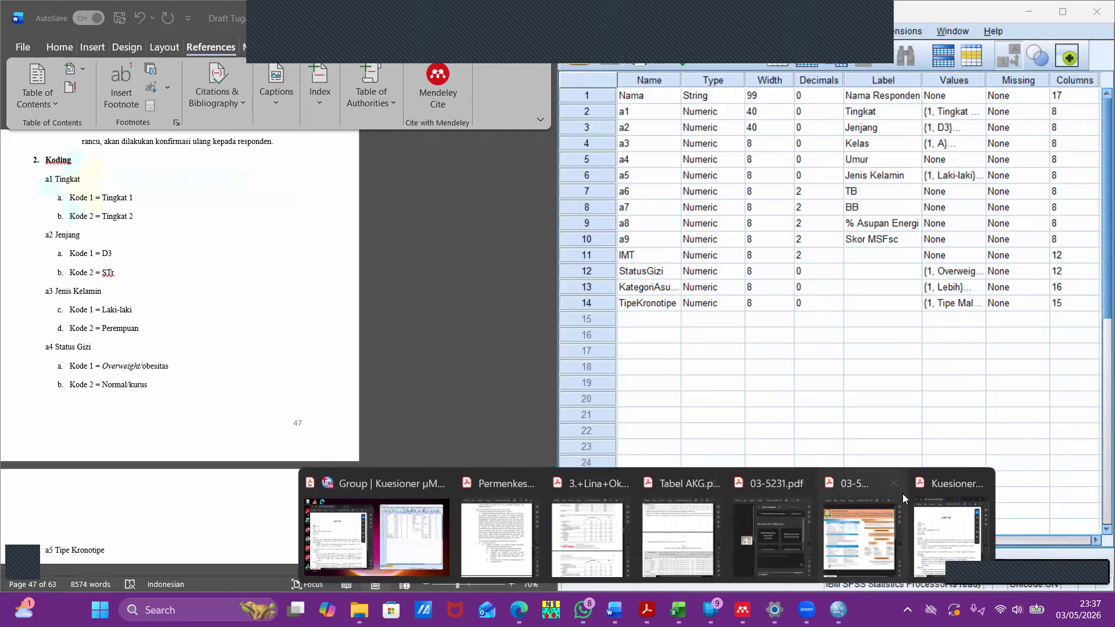
left_click(948, 507)
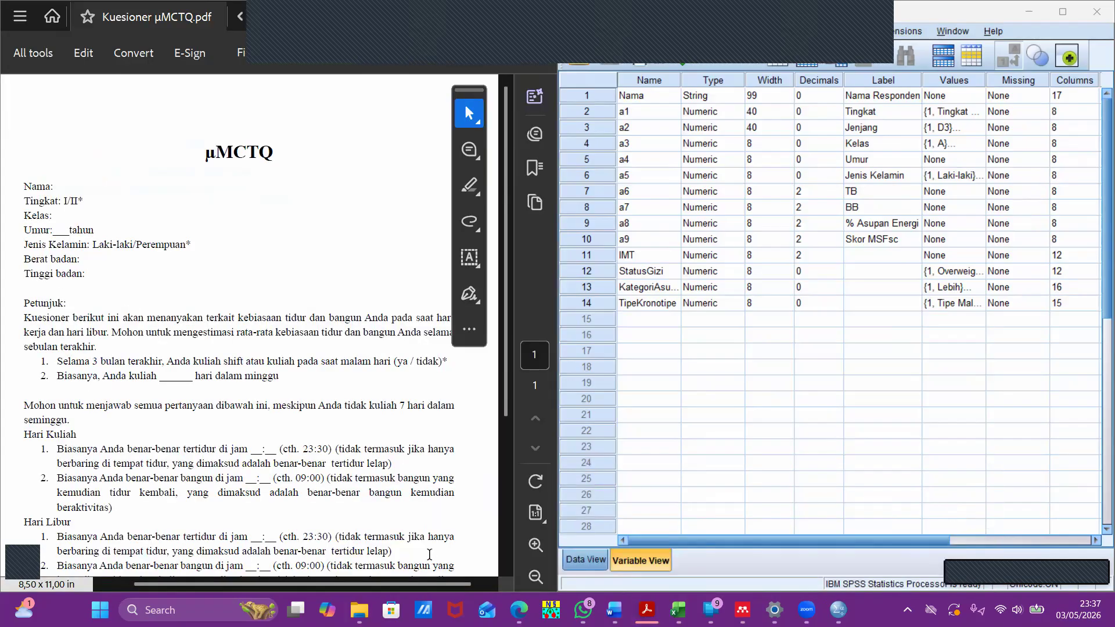
left_click_drag(205, 154, 286, 147)
left_click(237, 142)
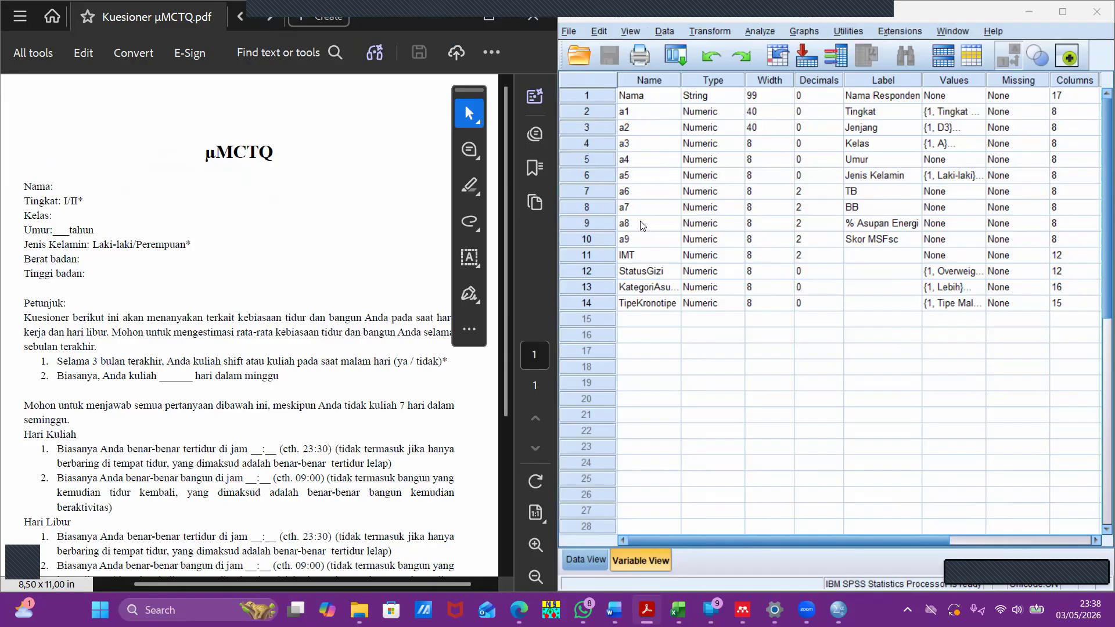
- Compare the µMCTQ questionnaire's respondent fields and sleep questions with the SPSS dataset's variable definitions and case data
left_click(592, 561)
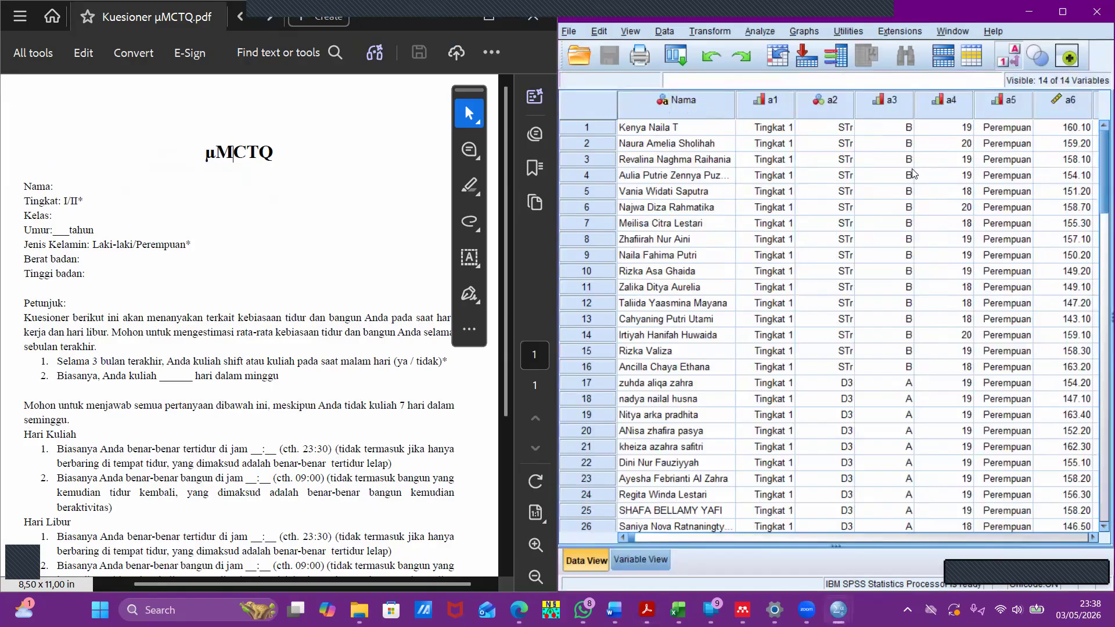
left_click(642, 564)
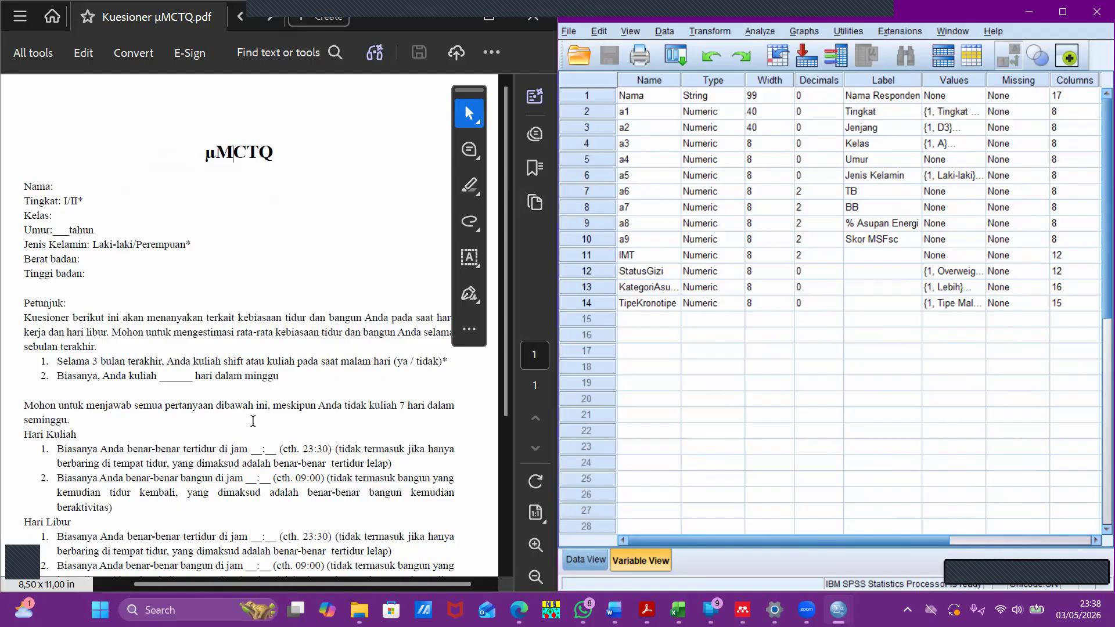
scroll(153, 219, "down", 3)
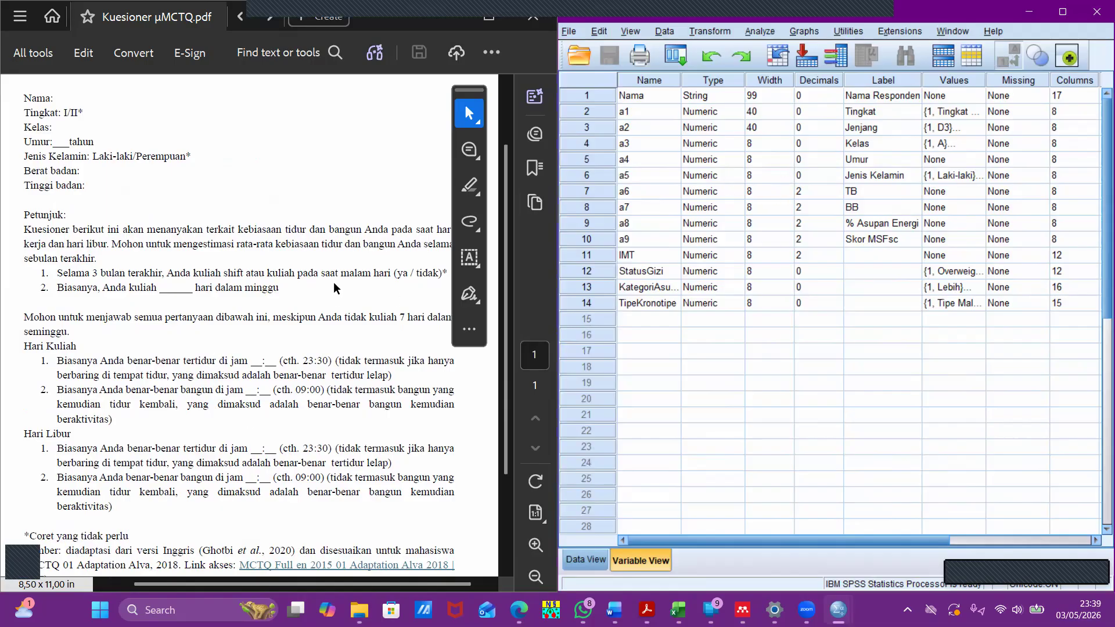
scroll(222, 138, "up", 2)
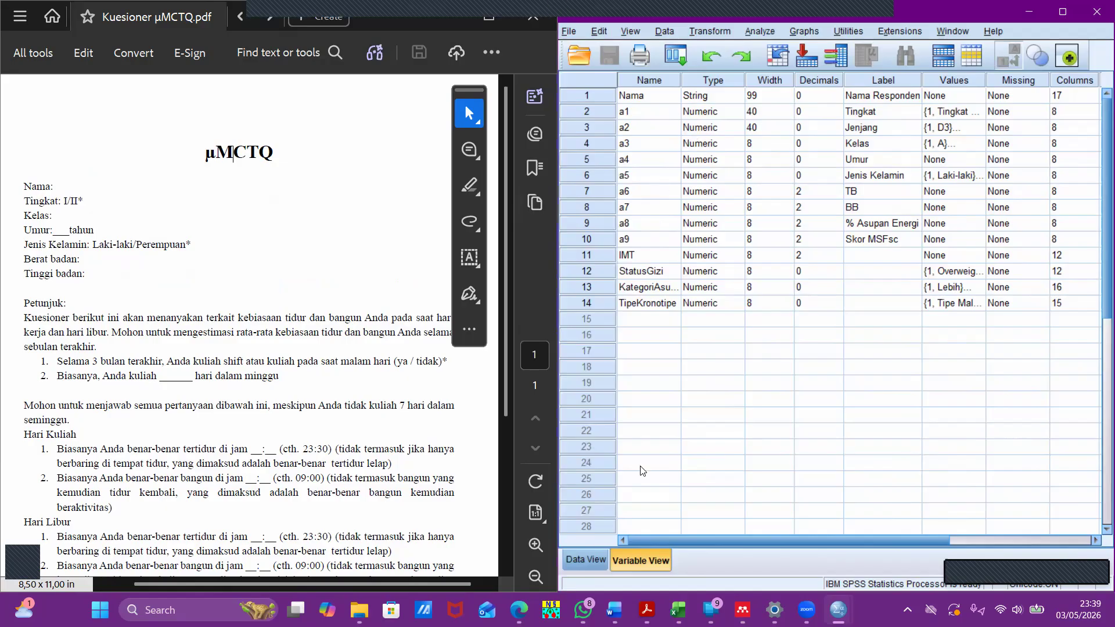
left_click(587, 560)
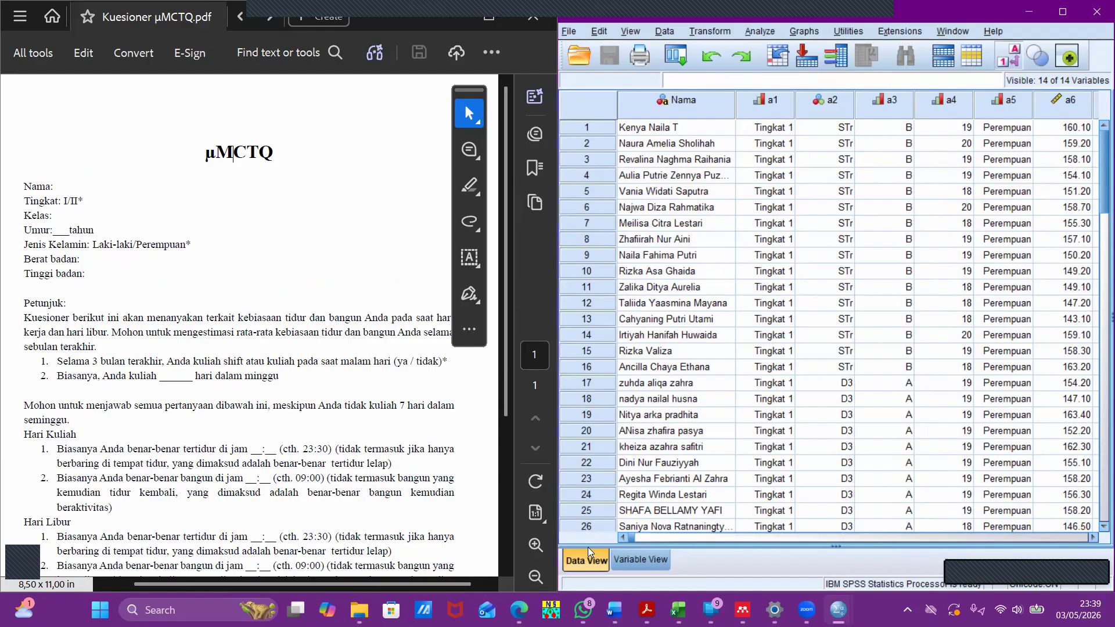
left_click(627, 562)
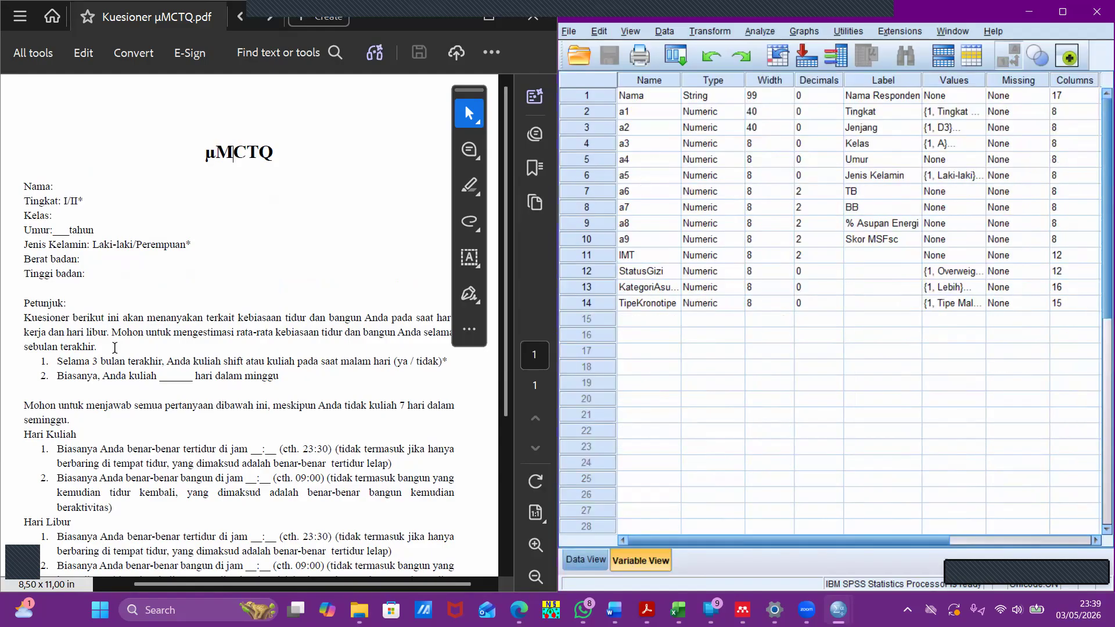
left_click(584, 559)
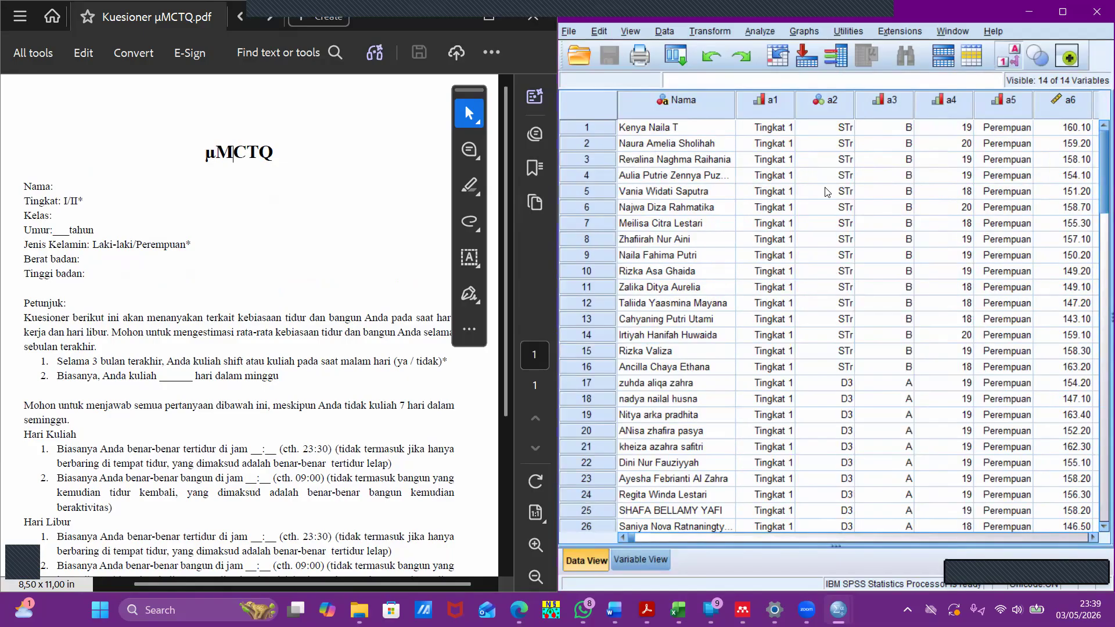
left_click(646, 563)
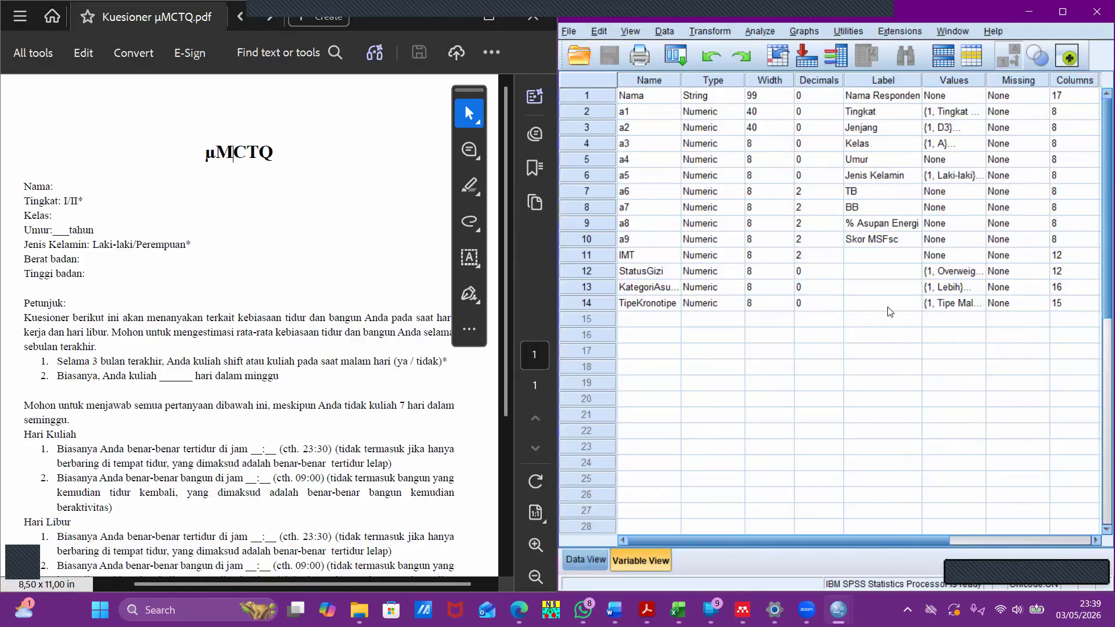
- Switch to the Koding list in the Draft Tugas Akhir Word document and inspect the Tingkat variable's value labels in SPSS
mouse_move(615, 608)
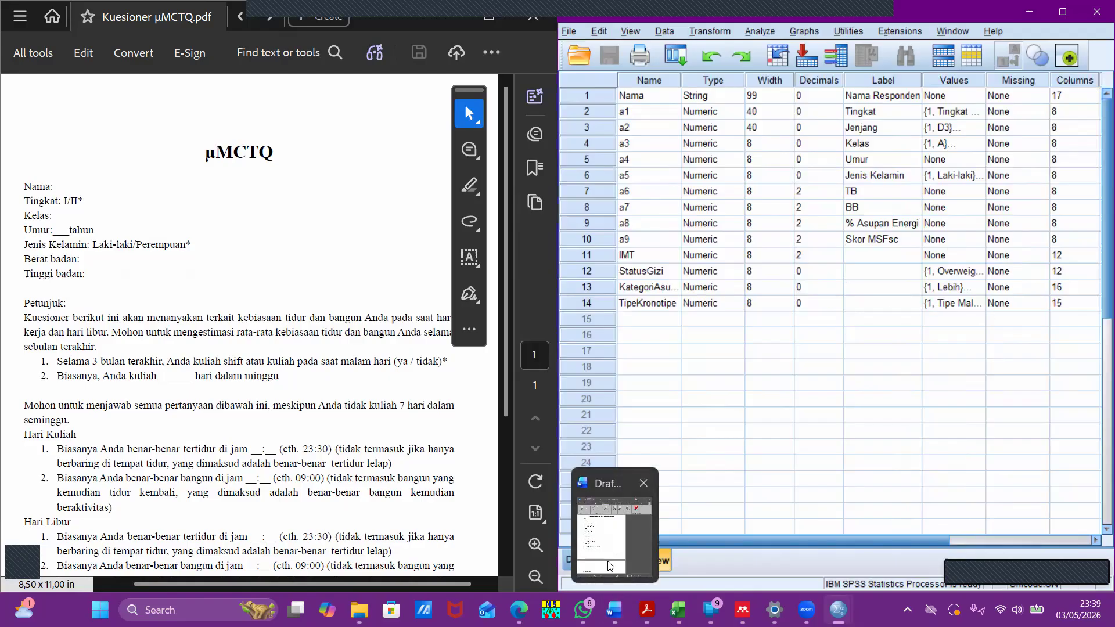
left_click(608, 557)
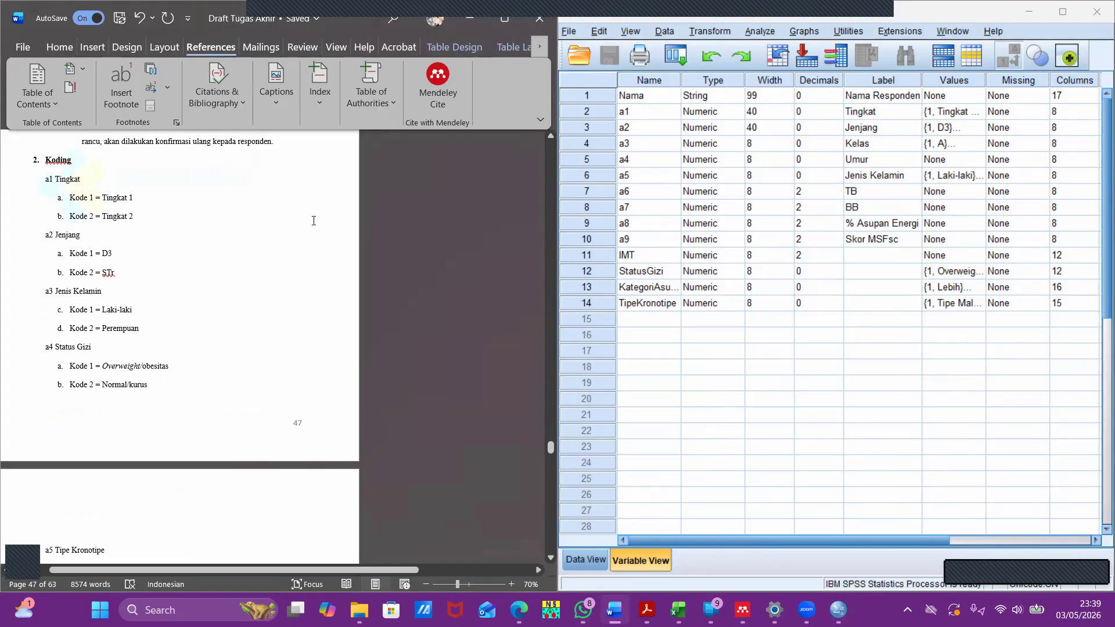
left_click(979, 112)
left_click(978, 112)
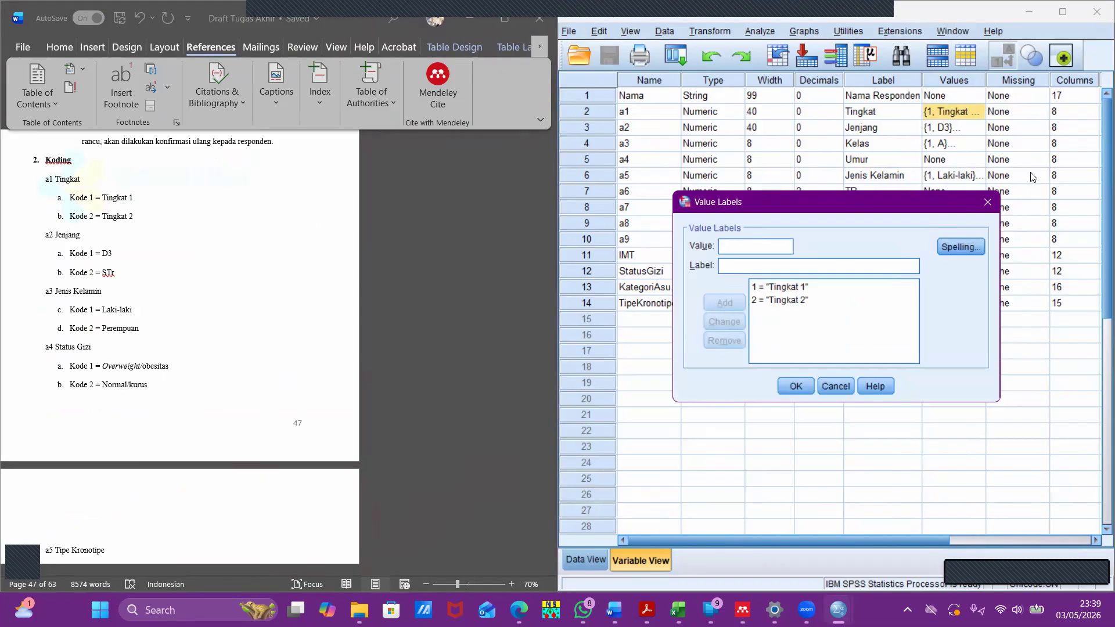
left_click(987, 201)
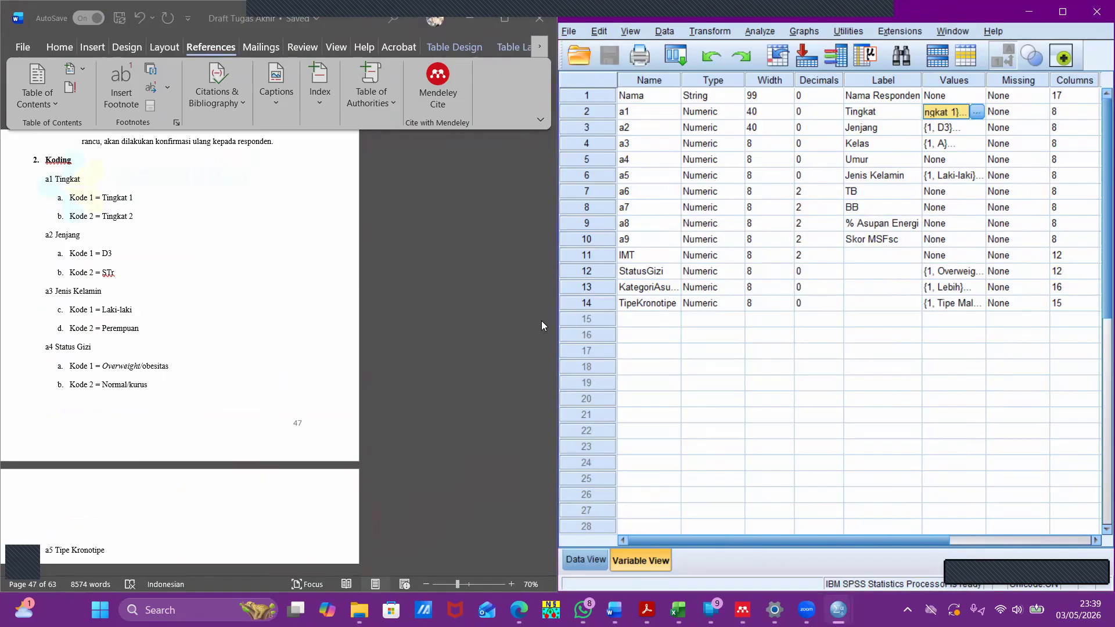
- Inspect the value labels of the Kelas and Jenjang variables
left_click(943, 144)
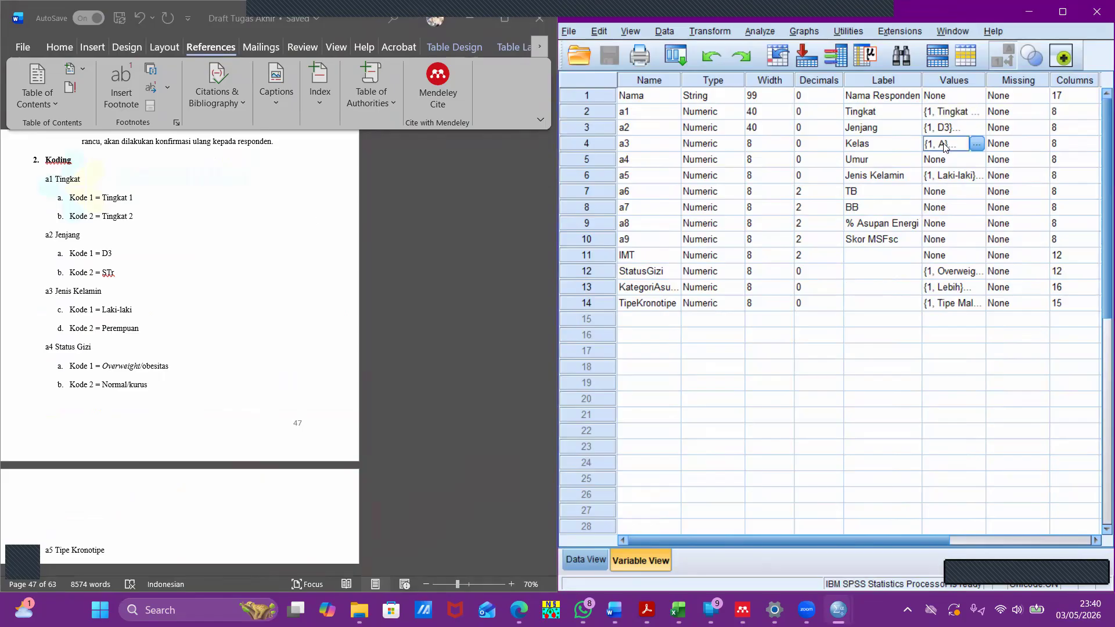
left_click(977, 144)
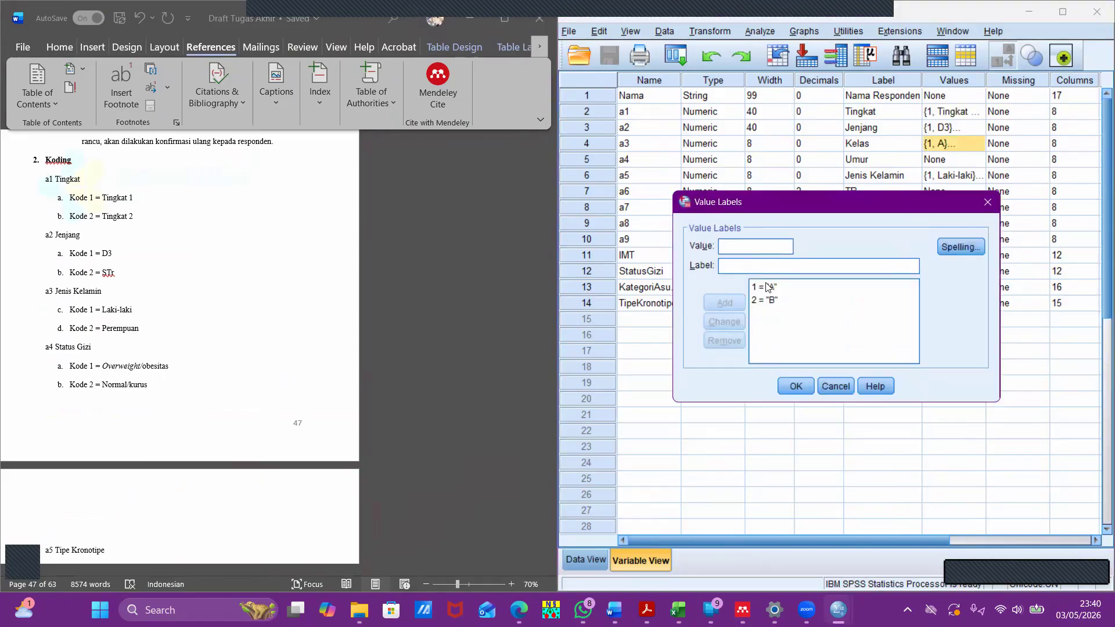
left_click(987, 202)
left_click(975, 127)
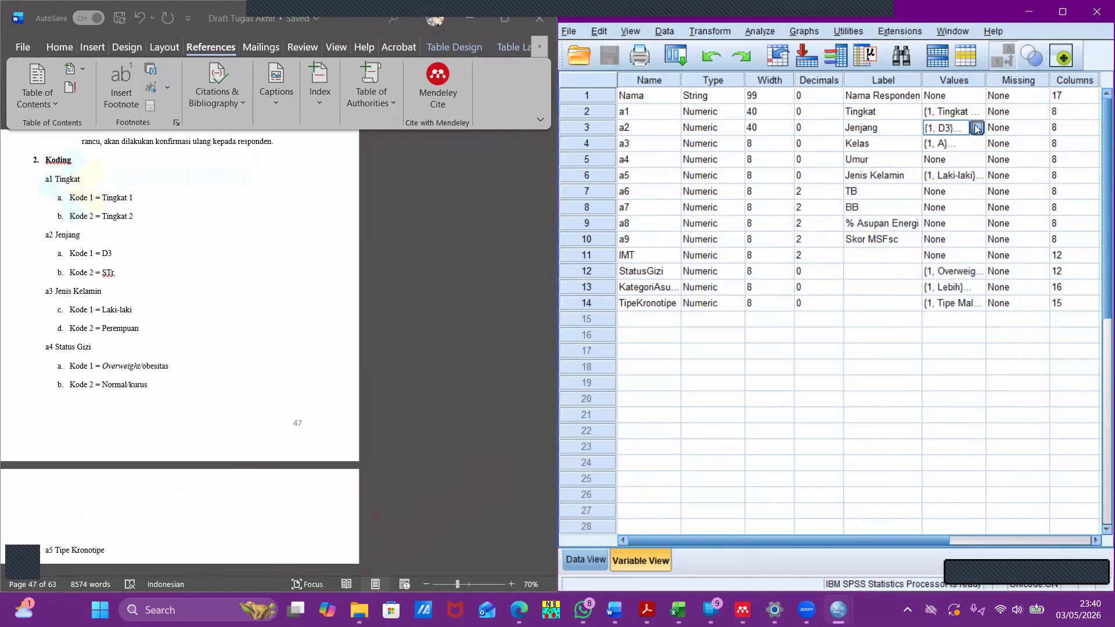
left_click(977, 127)
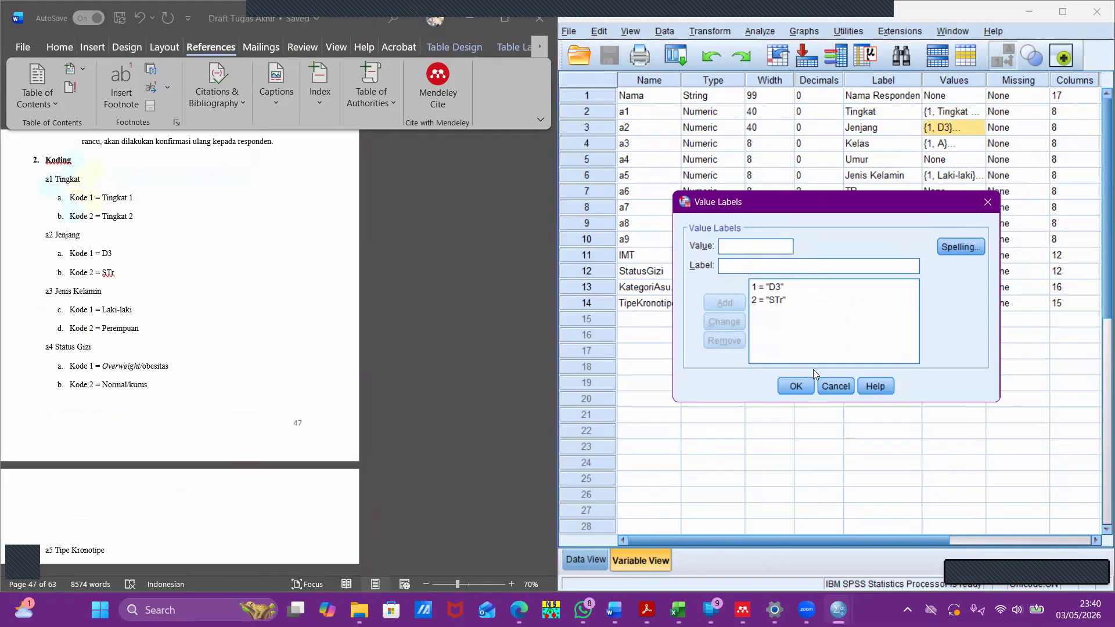
left_click(800, 379)
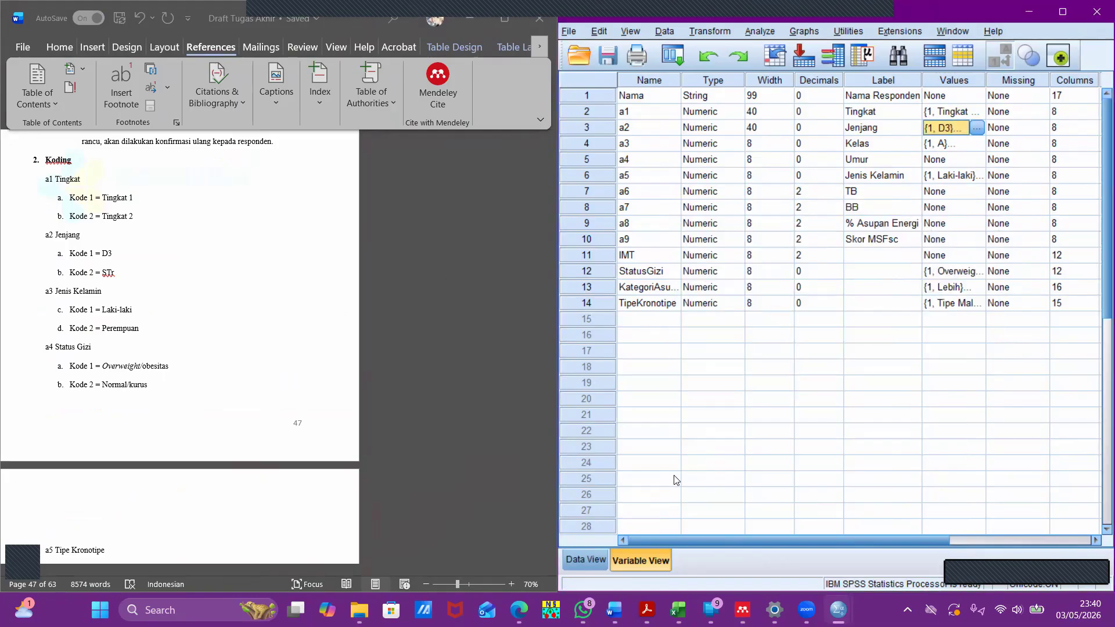
- Examine the case data across to the StatusGizi and KategoriAsupanMalam columns, and the IMT to TipeKronotipe entries in the variable definitions
left_click(583, 555)
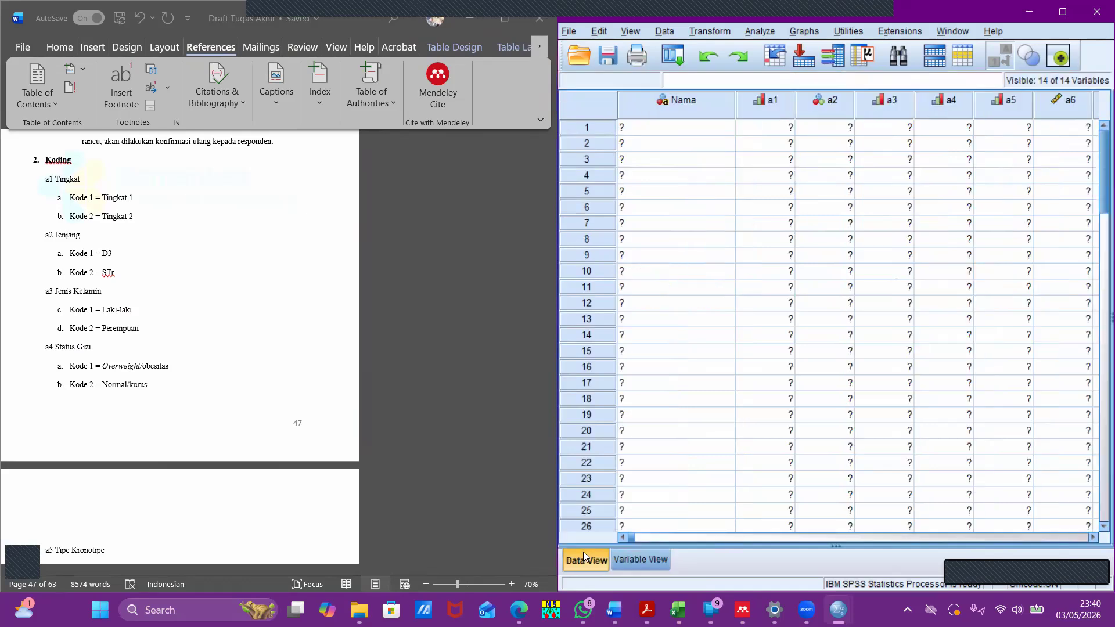
left_click(1094, 537)
left_click(1094, 538)
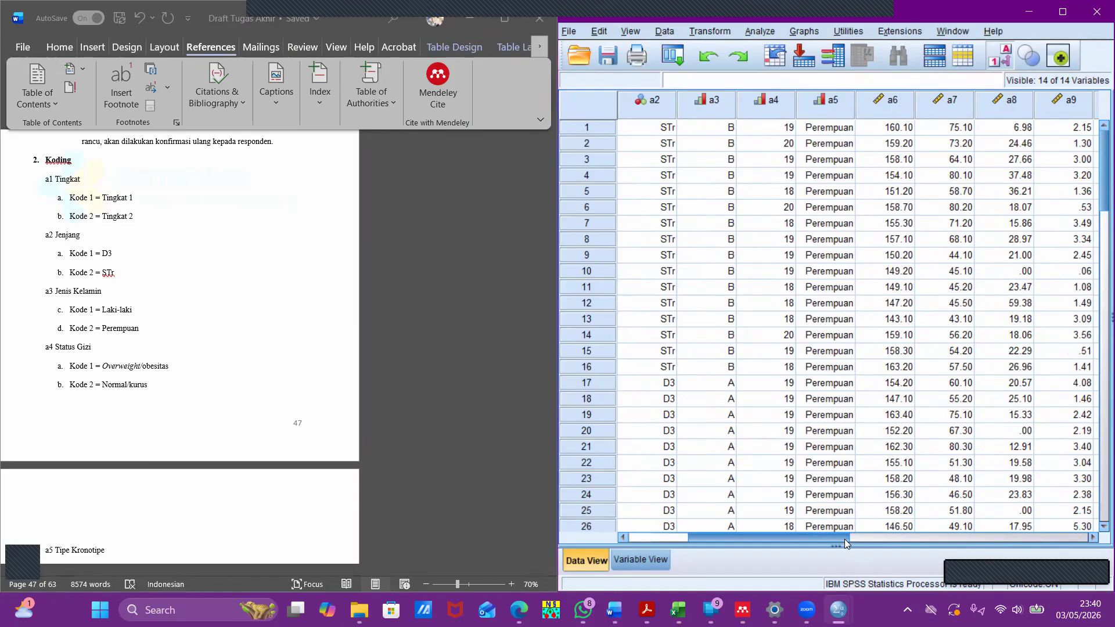
left_click(881, 537)
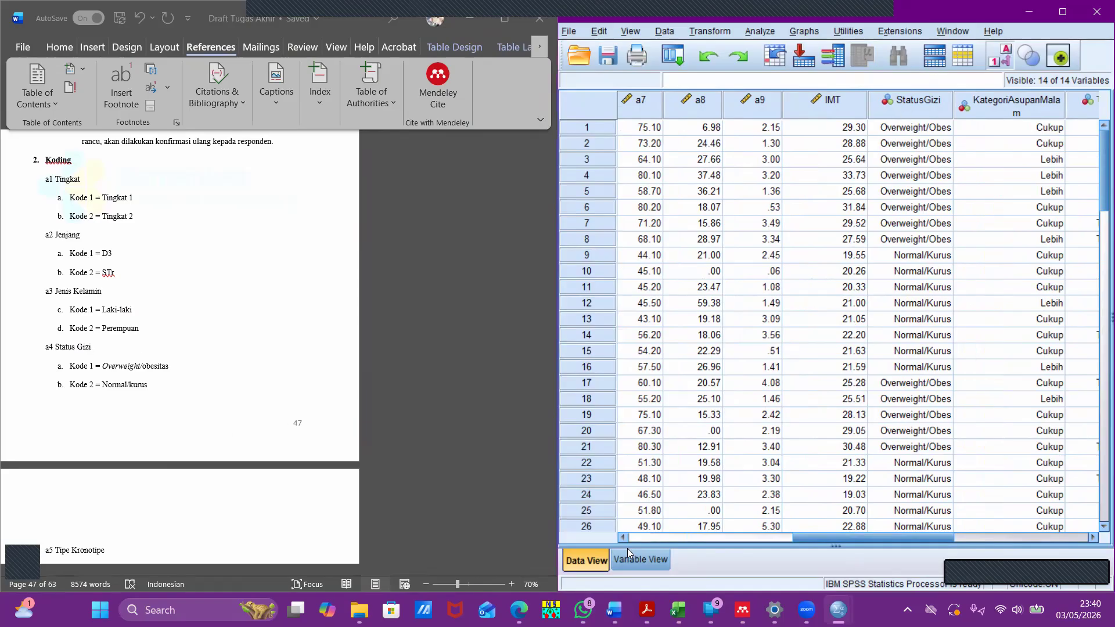
left_click(640, 558)
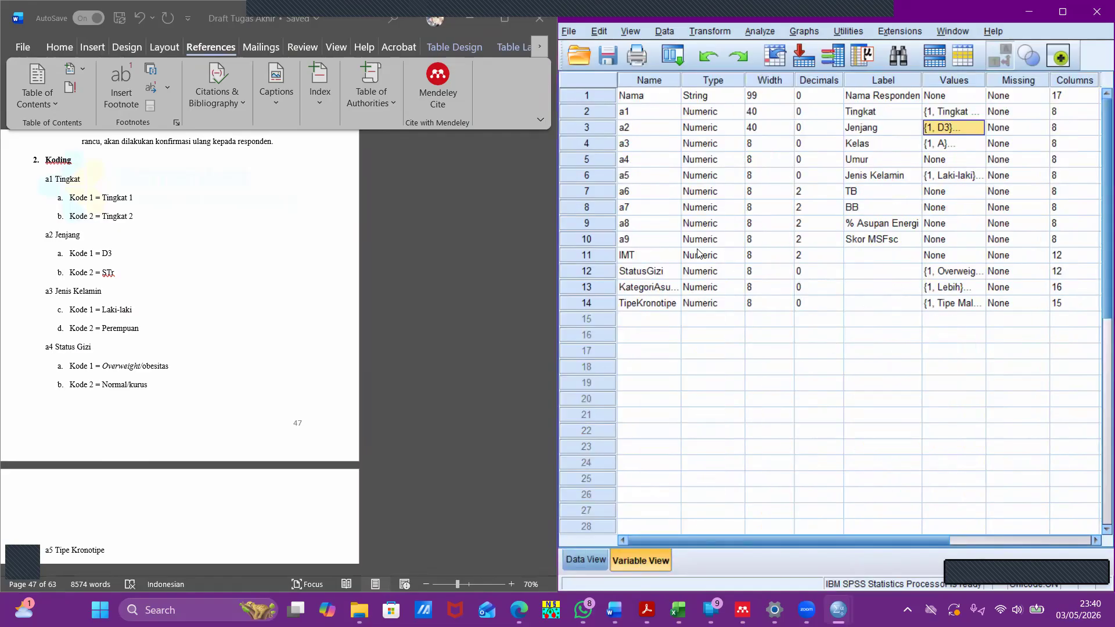
left_click_drag(630, 273, 631, 303)
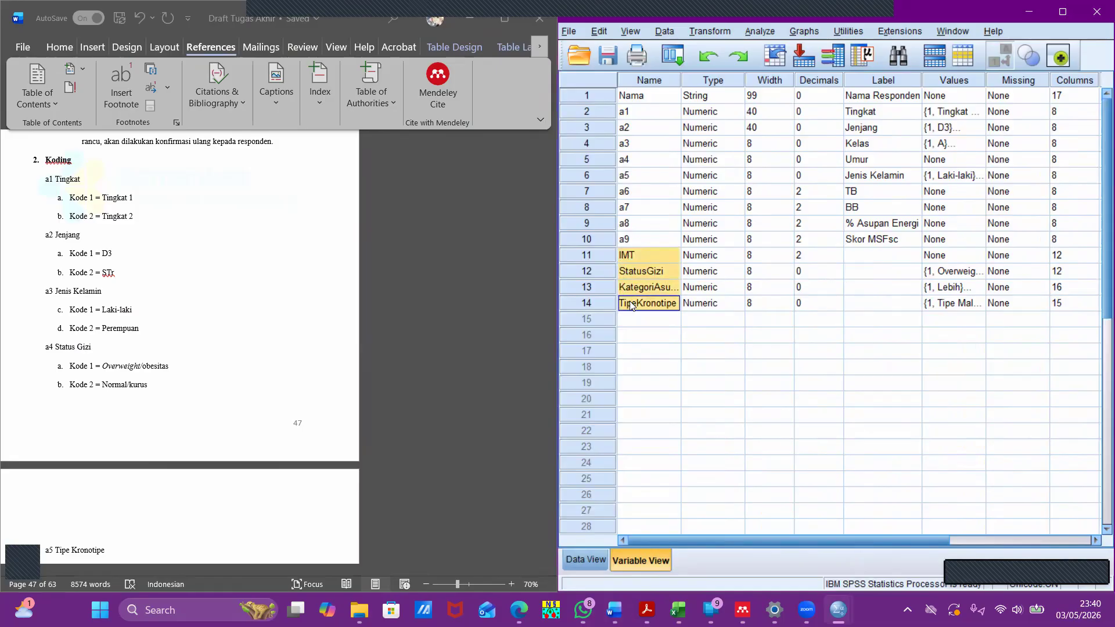
left_click(646, 356)
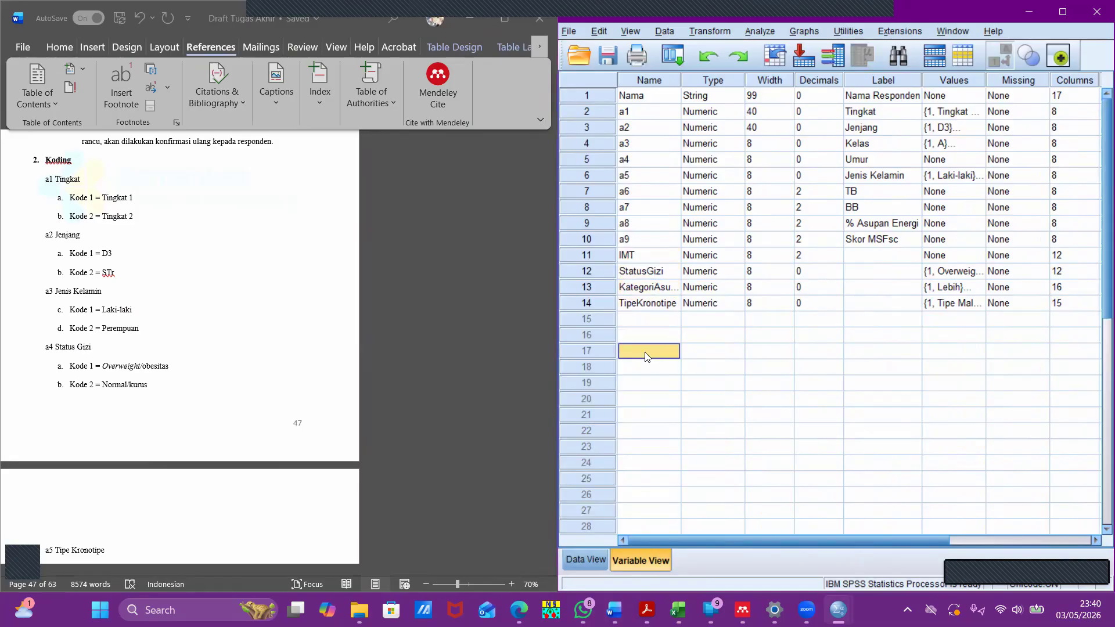
- Look at the available data transformation commands, including Compute Variable, and inspect the first case's IMT value
left_click(581, 554)
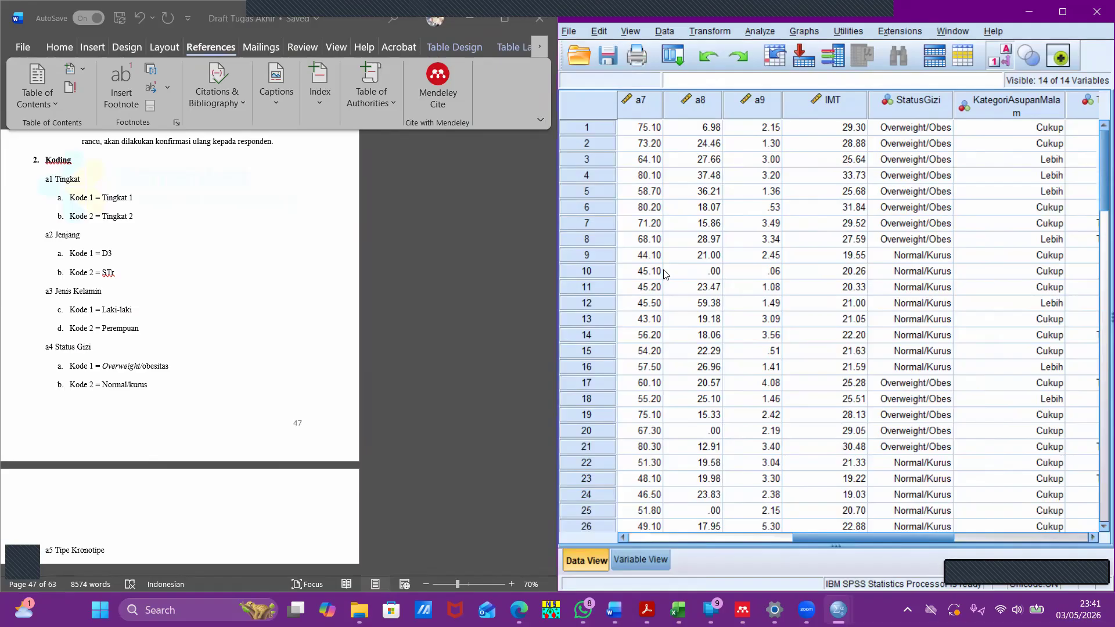
left_click(727, 32)
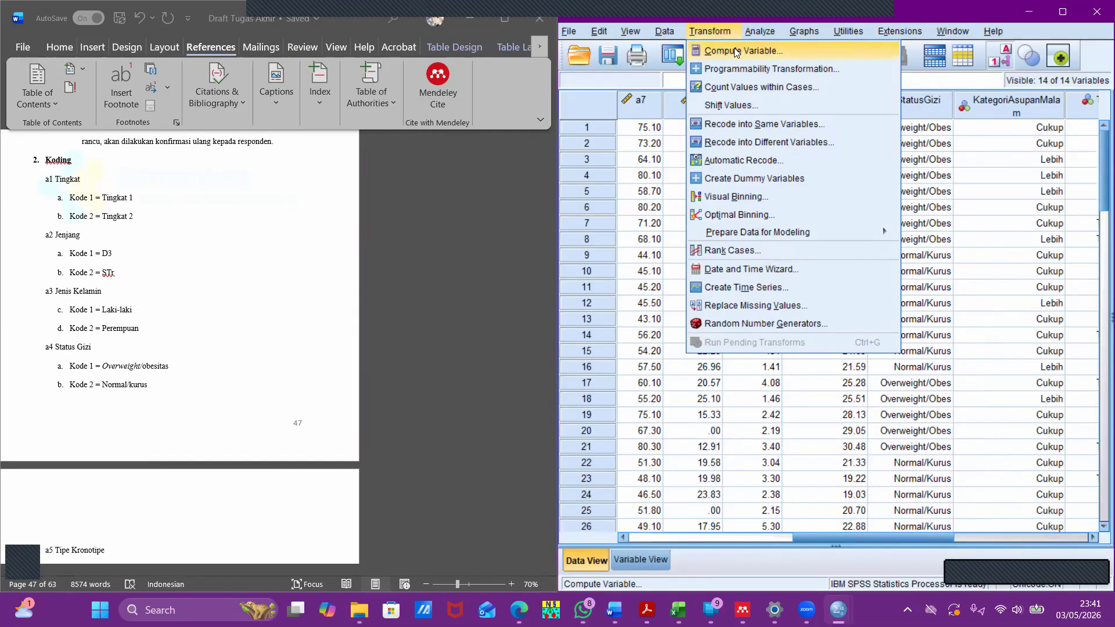
left_click(658, 149)
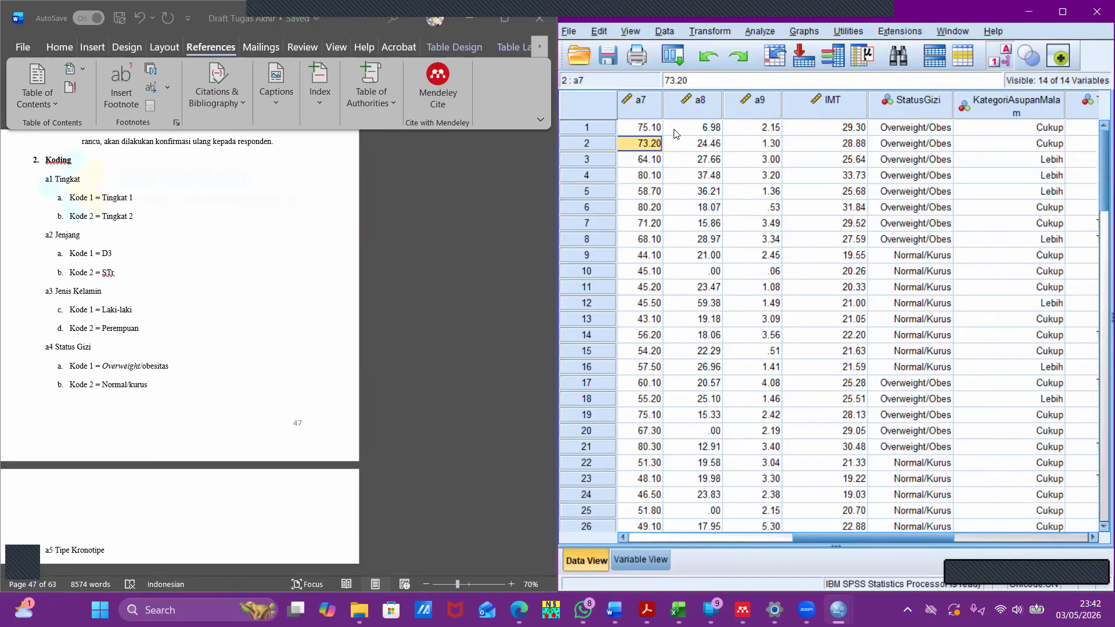
left_click(836, 130)
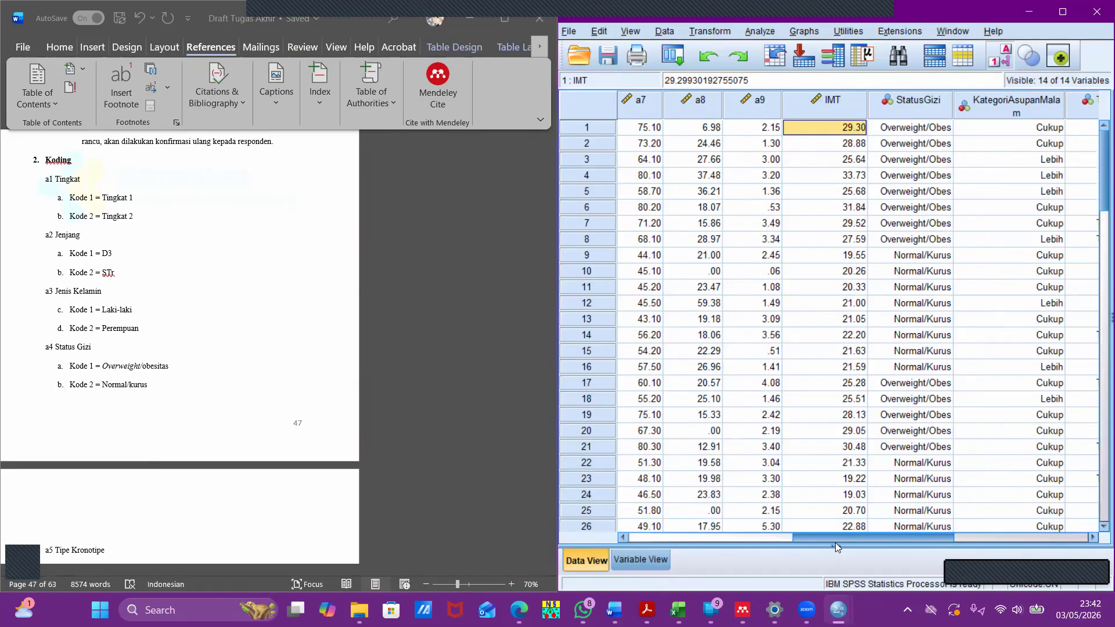
- Review the case data from the Nama column through a6, and locate IMT and StatusGizi in the variable definitions
left_click(636, 561)
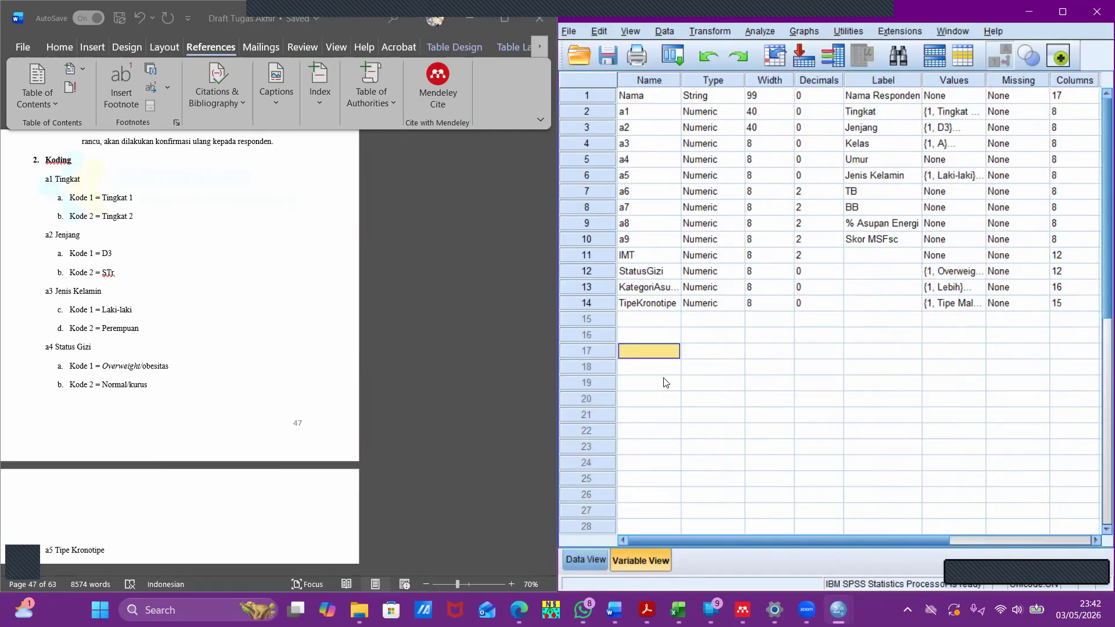
left_click(587, 562)
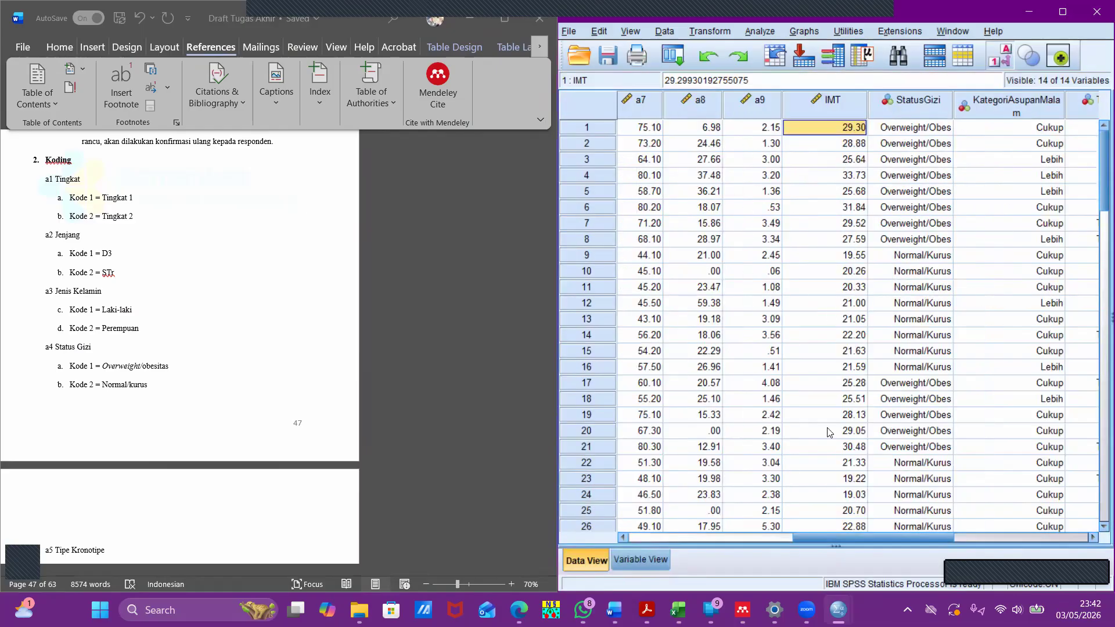
left_click_drag(841, 535, 681, 531)
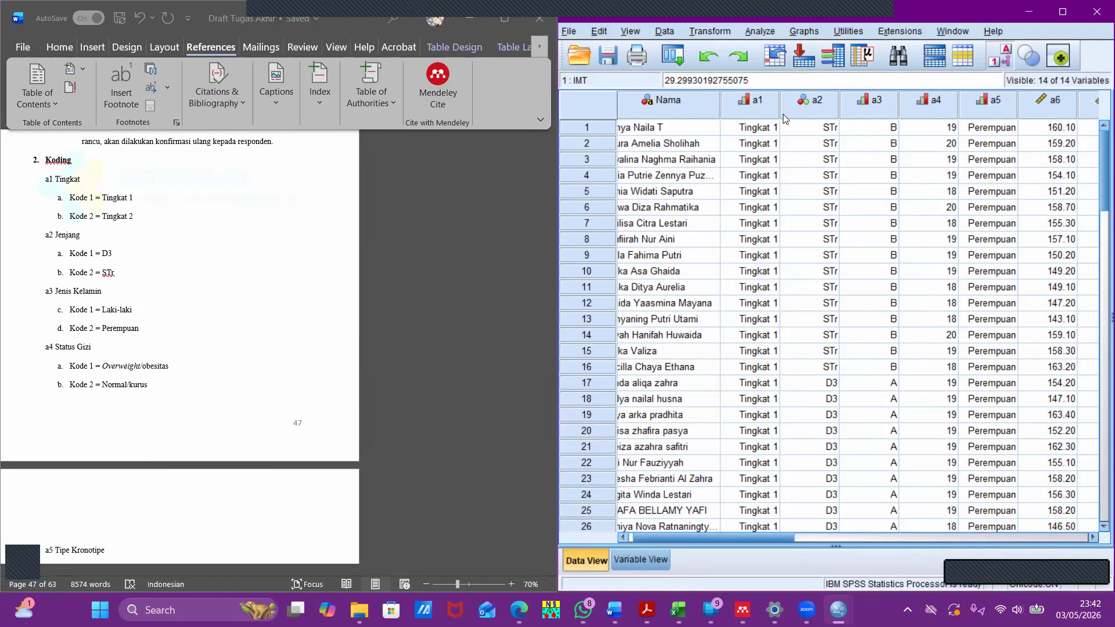
mouse_move(783, 114)
left_click(642, 561)
left_click(651, 257)
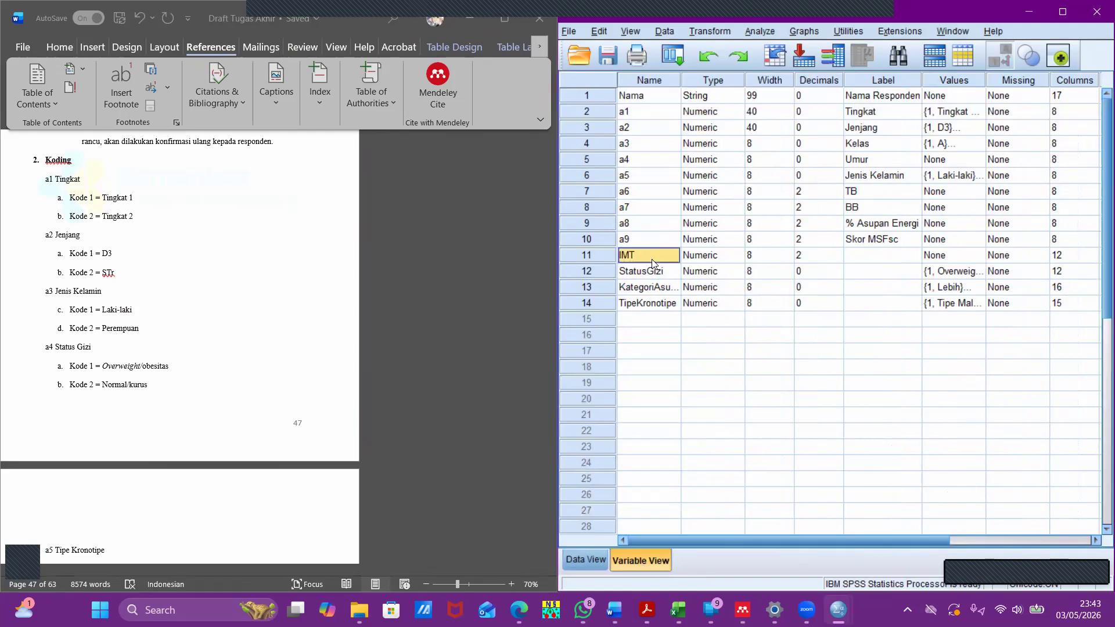
left_click(654, 273)
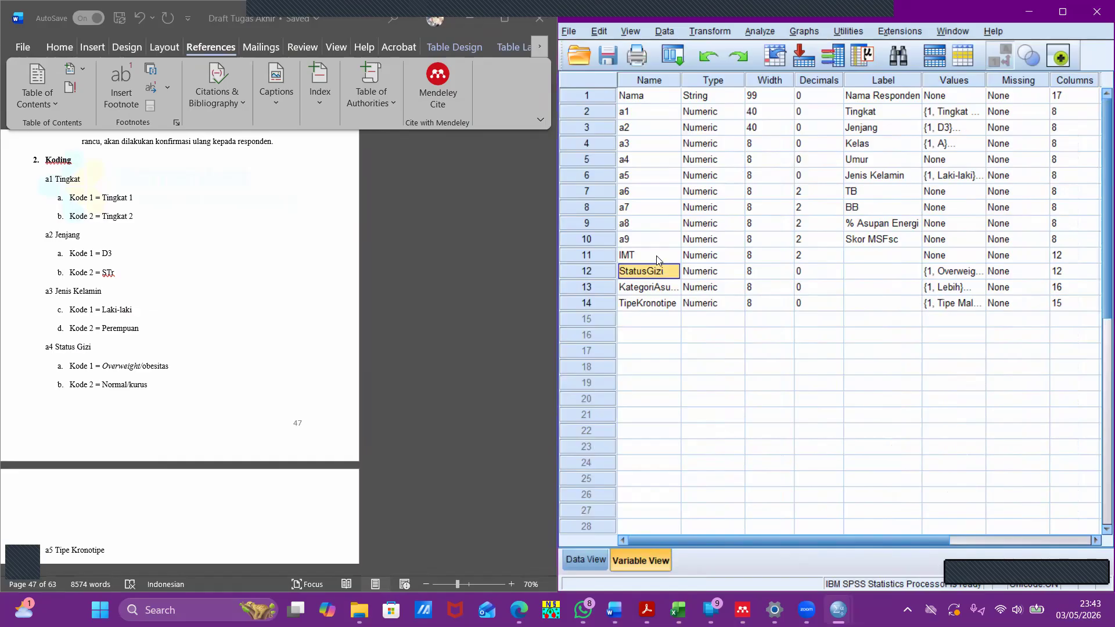
- Review the variable names from a1 through TipeKronotipe, and bring up Kuesioner µMCTQ.pdf in Acrobat beside the case data
left_click_drag(658, 260, 660, 305)
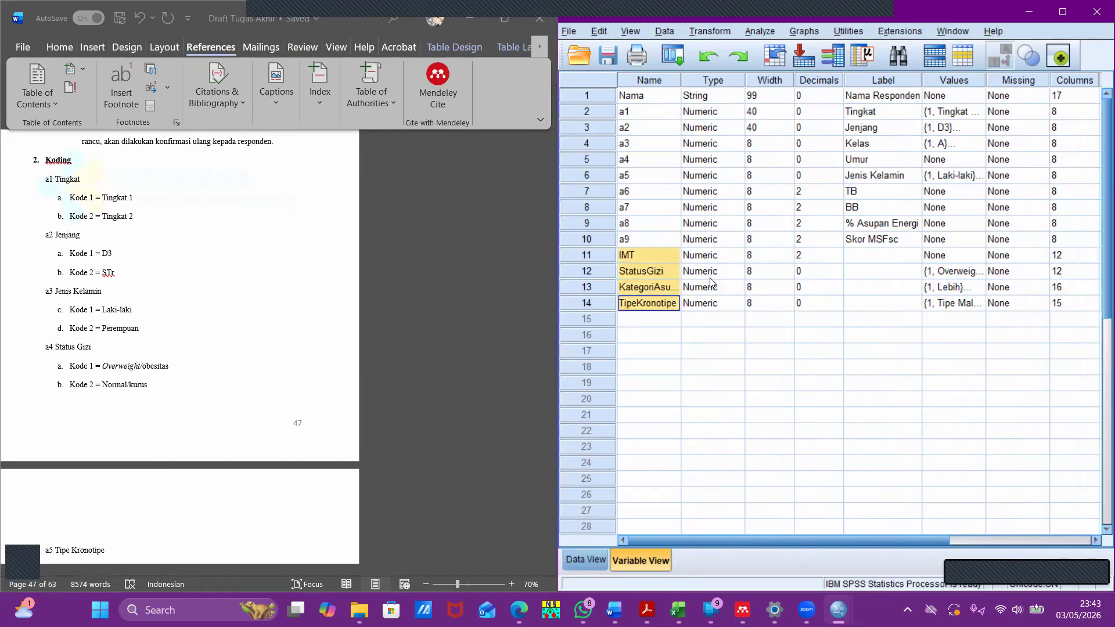
left_click_drag(669, 110, 653, 308)
left_click(586, 558)
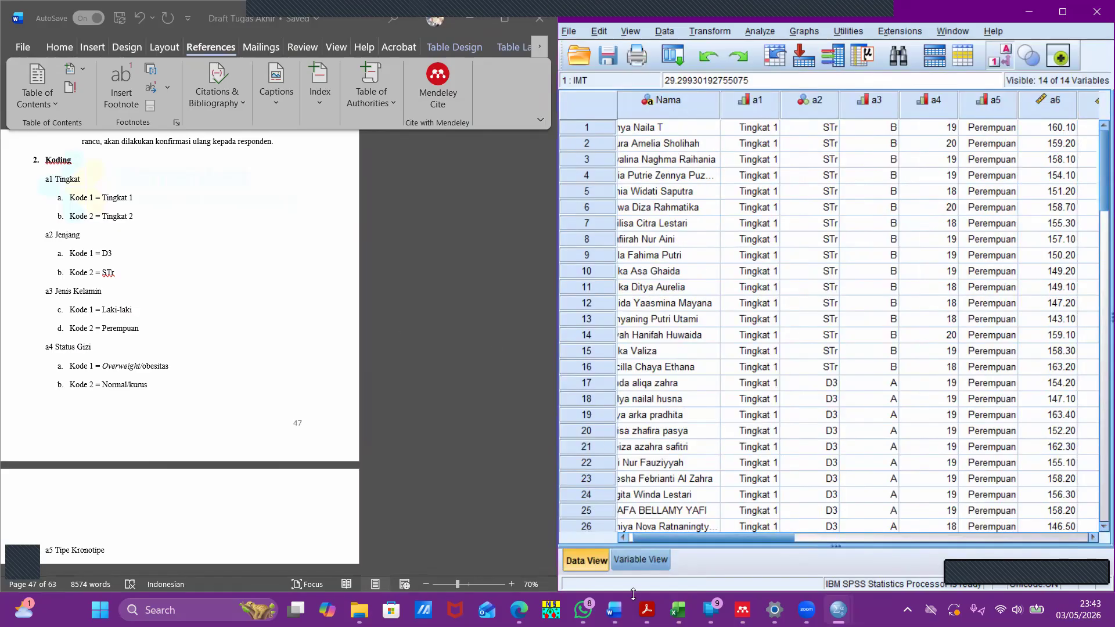
mouse_move(647, 608)
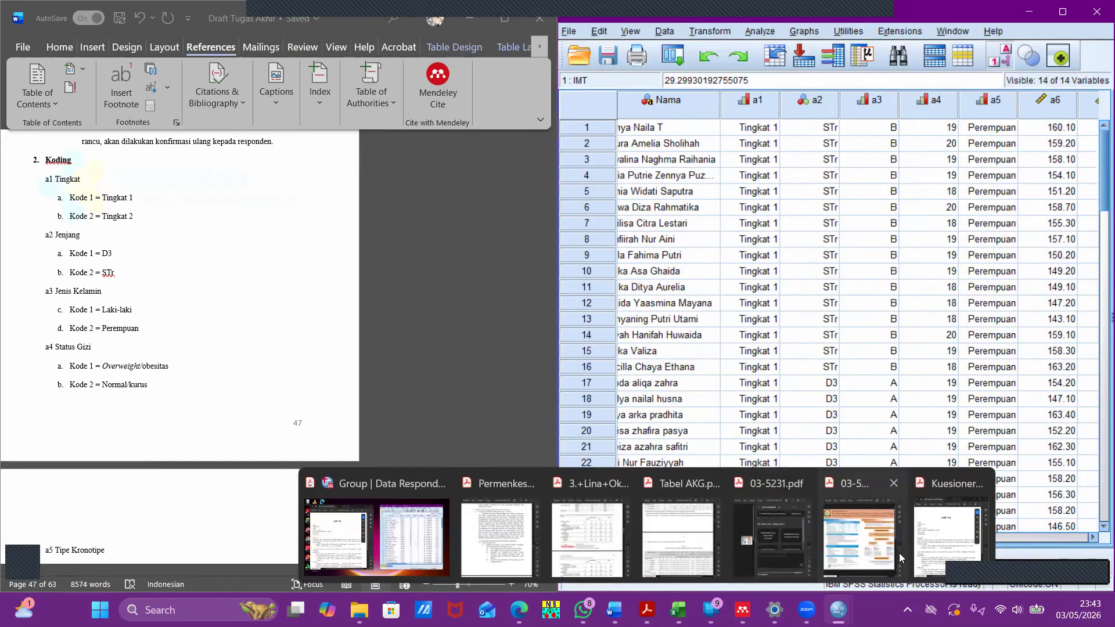
left_click(934, 544)
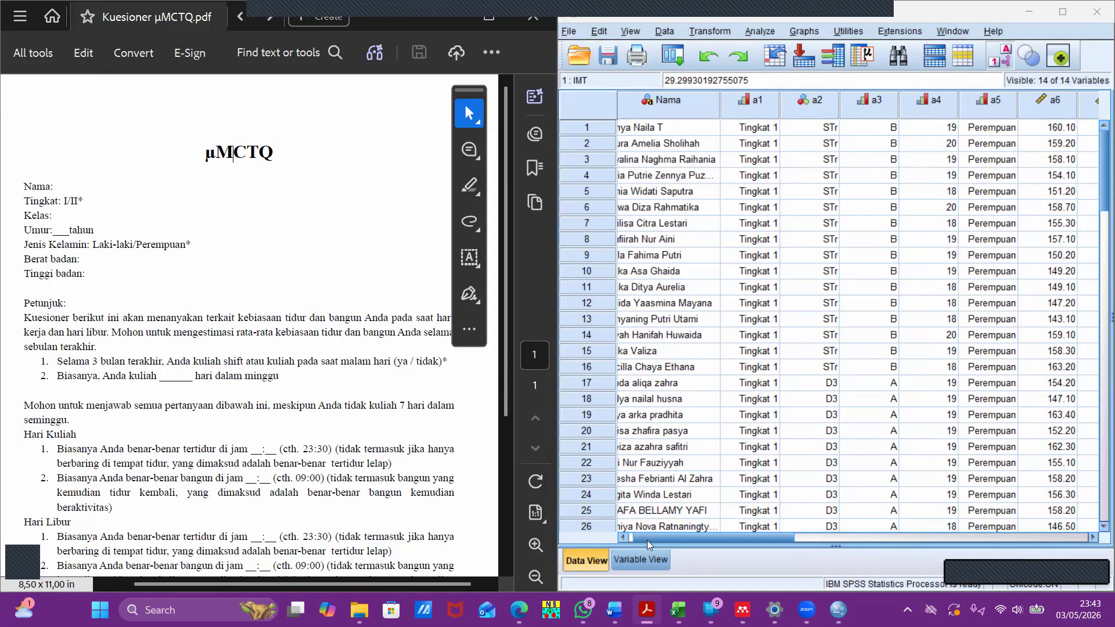
- Try to name a new variable 1 in the first empty row of the variable definitions
left_click(642, 561)
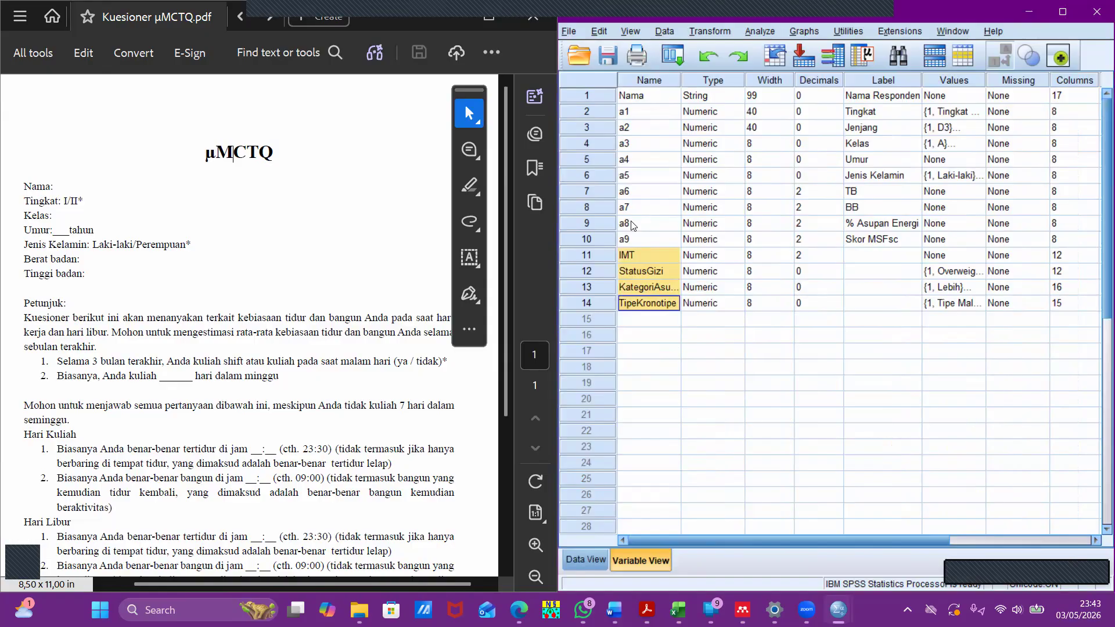
left_click(641, 322)
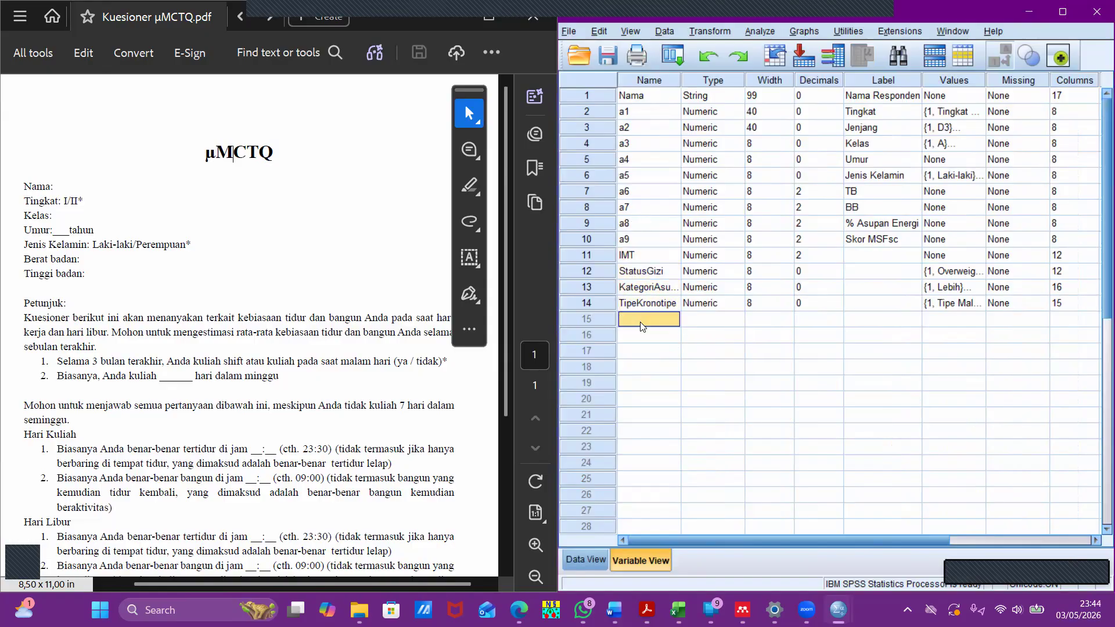
type("1")
left_click(852, 326)
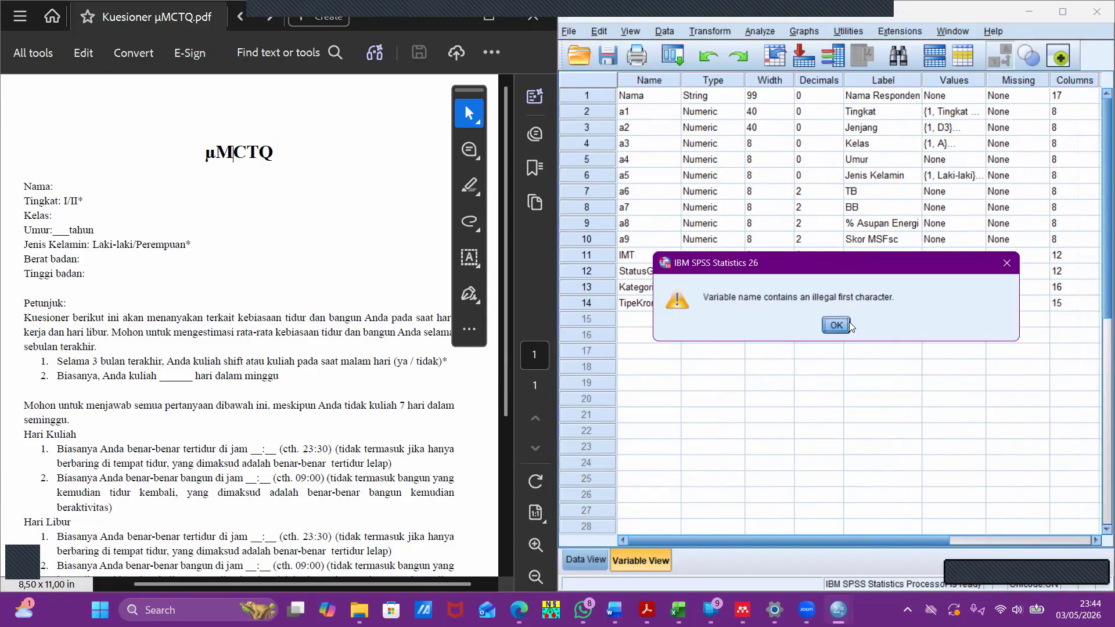
left_click(1007, 262)
- Add a variable named No1 below TipeKronotipe with the label Status merokok
left_click(667, 317)
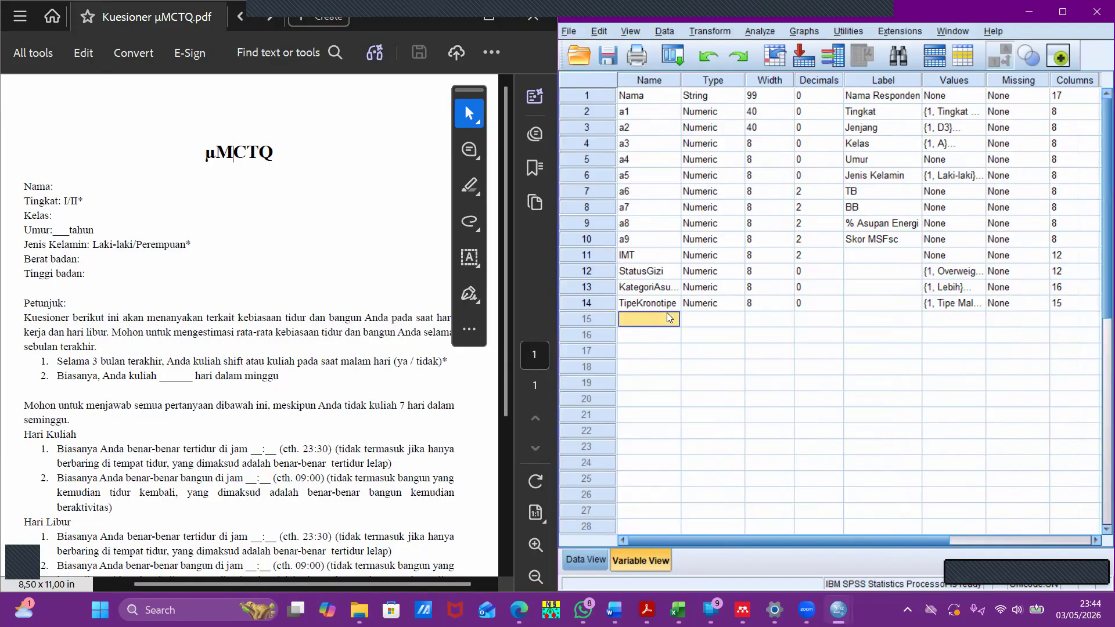
type("No1")
left_click(865, 320)
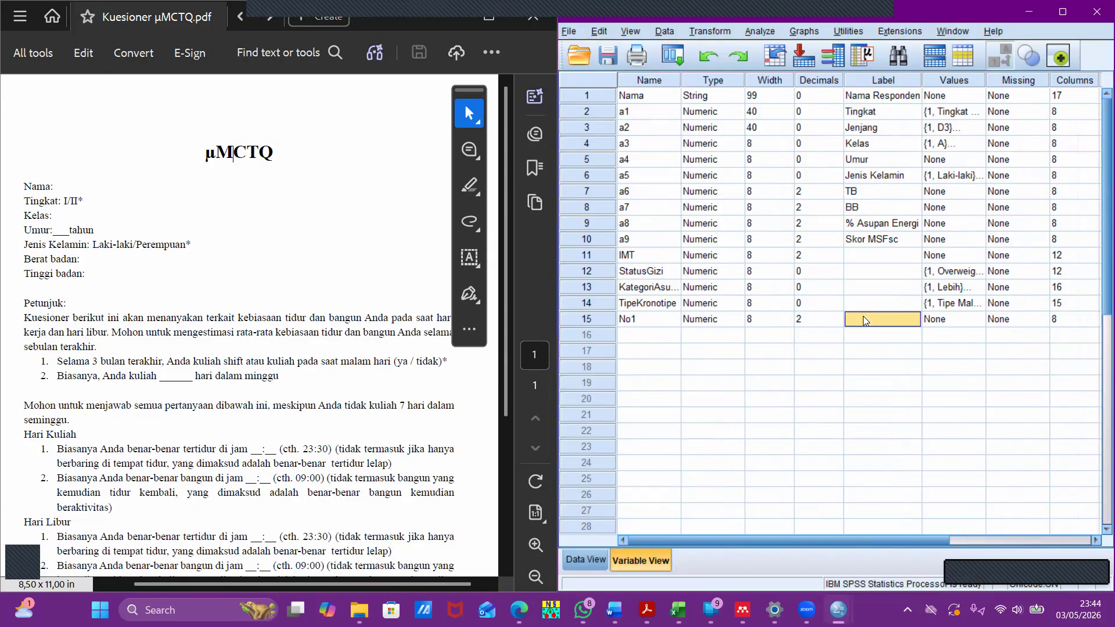
type("Status meri")
type("kok")
left_click(808, 339)
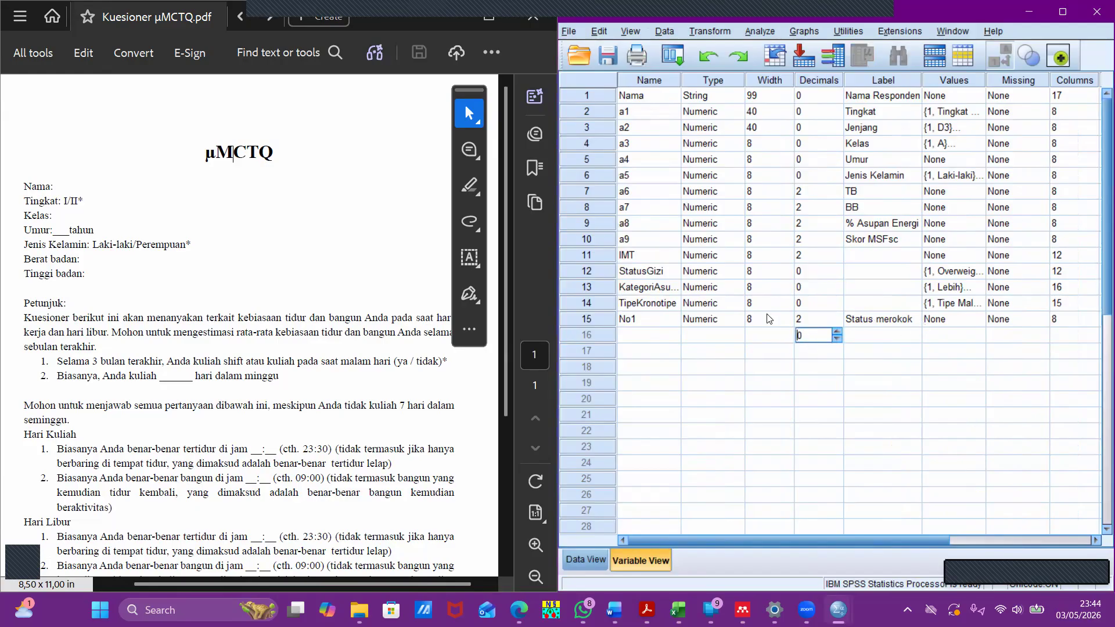
- Define the value labels of No1 as 1 = Ya and 2 = Tidak
left_click(952, 321)
left_click(976, 319)
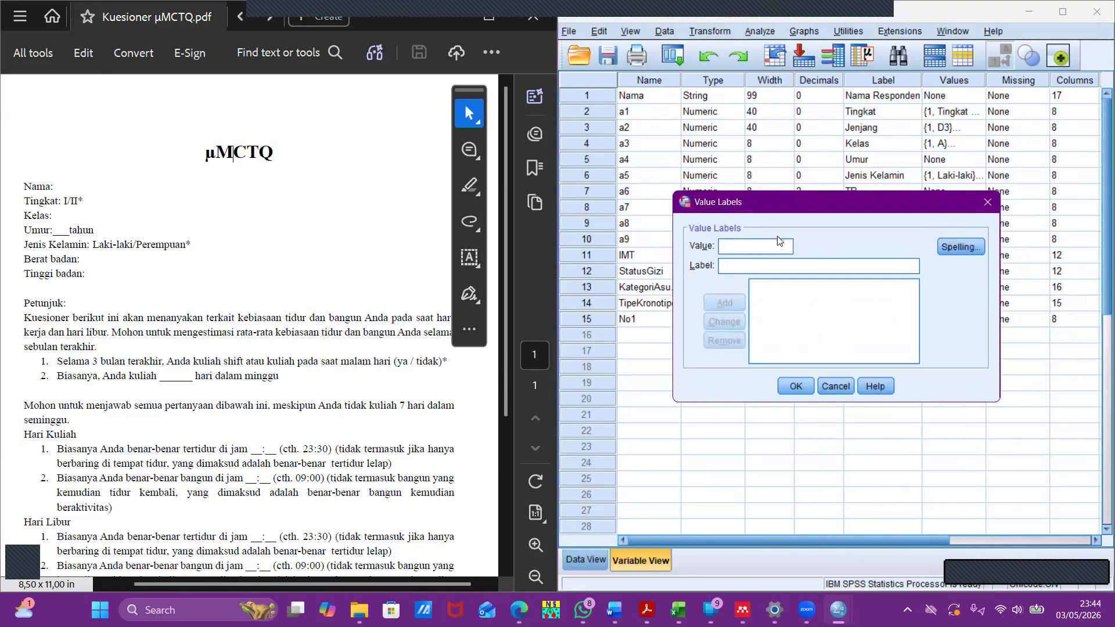
type("1")
left_click(727, 264)
type("Ya")
key("Return")
type("2")
type("Tidak")
key("Return")
left_click(795, 387)
- Review the variable names from a1 down to No1
left_click(635, 111)
left_click_drag(635, 110, 662, 299)
left_click(660, 324)
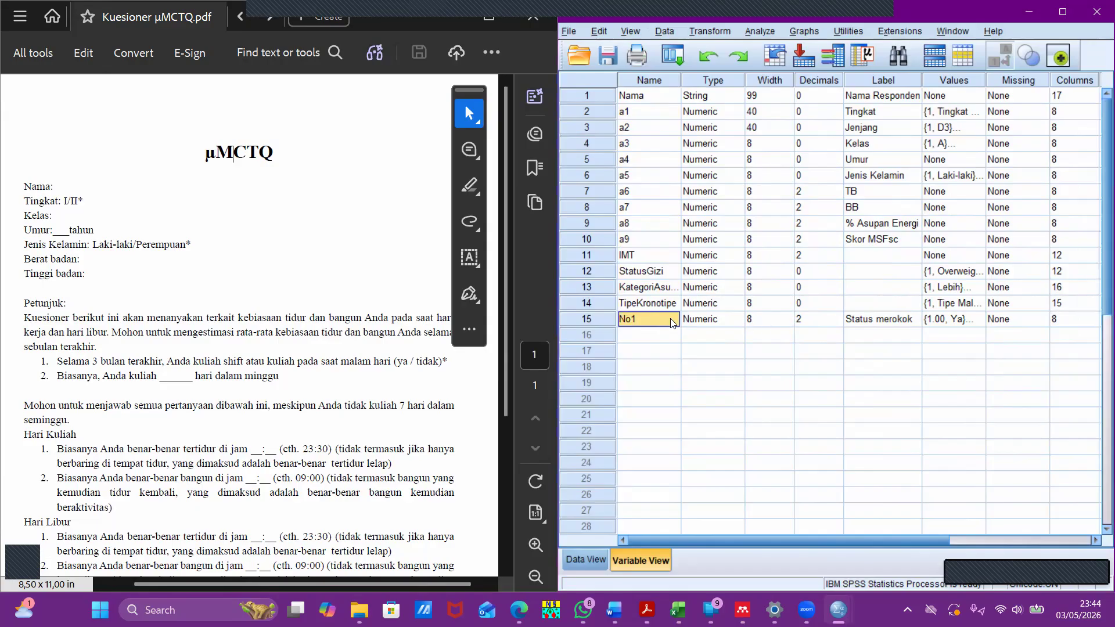
- Delete the No1 variable from the variable definitions
right_click(657, 323)
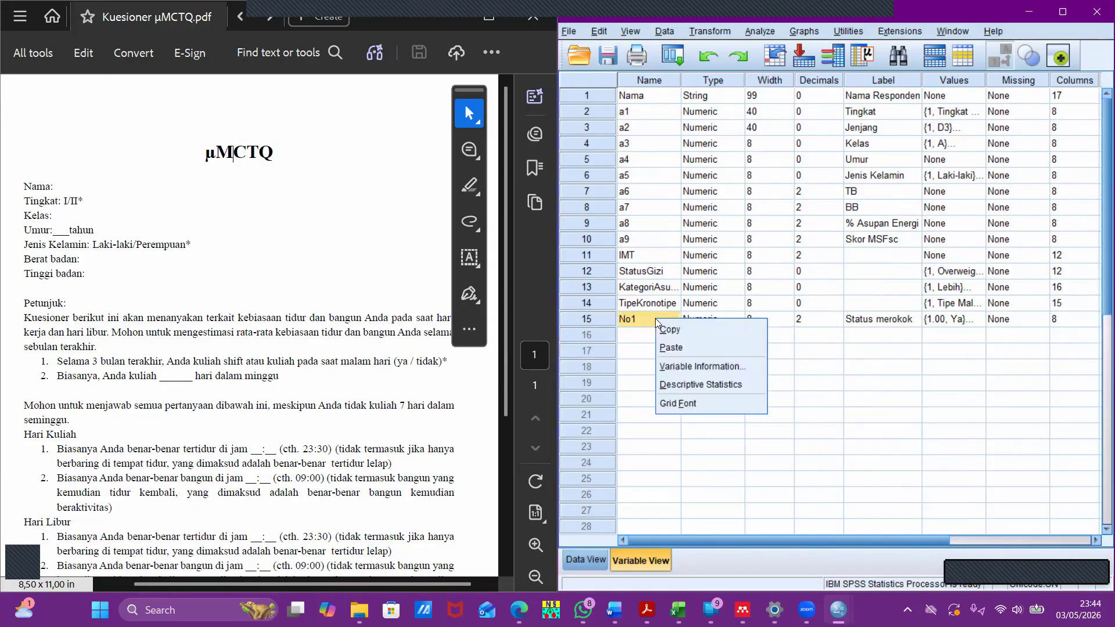
left_click(632, 316)
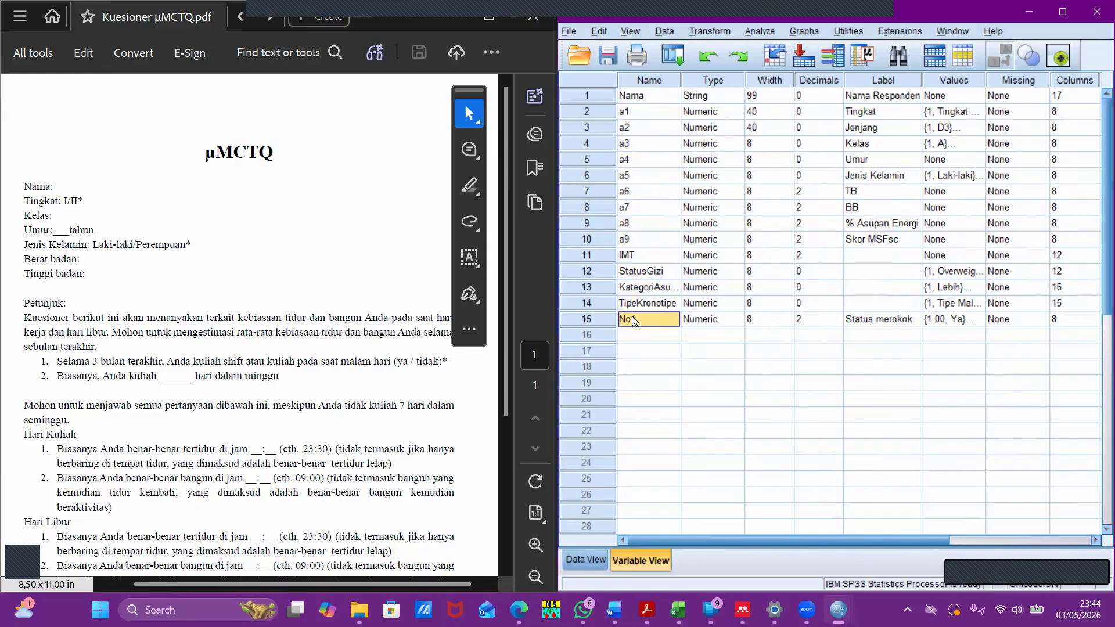
key("BackSpace")
left_click(695, 366)
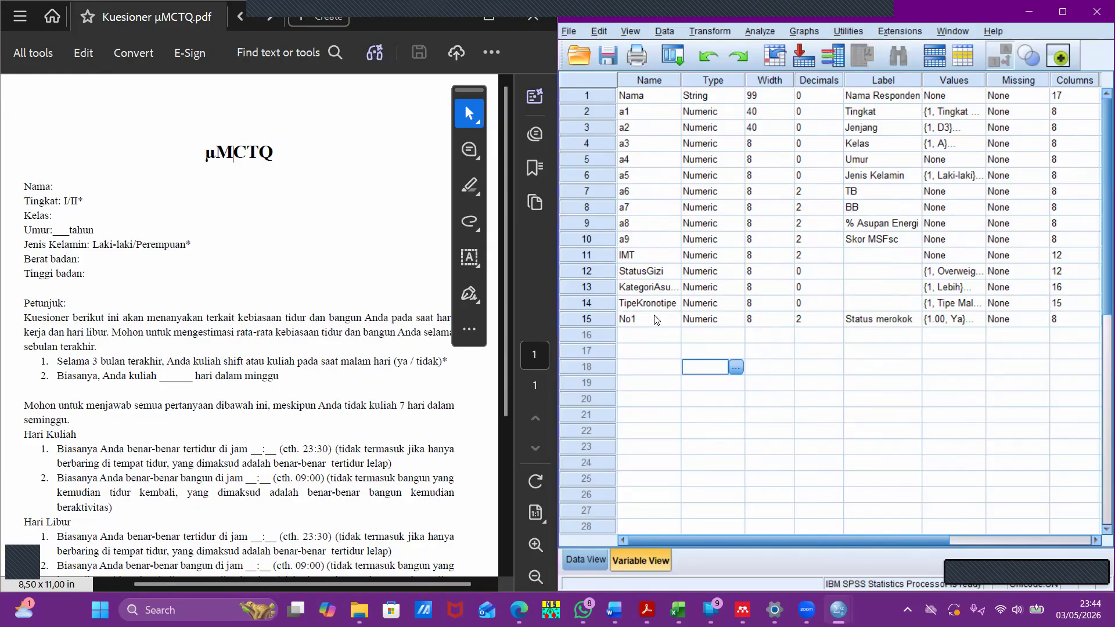
right_click(603, 317)
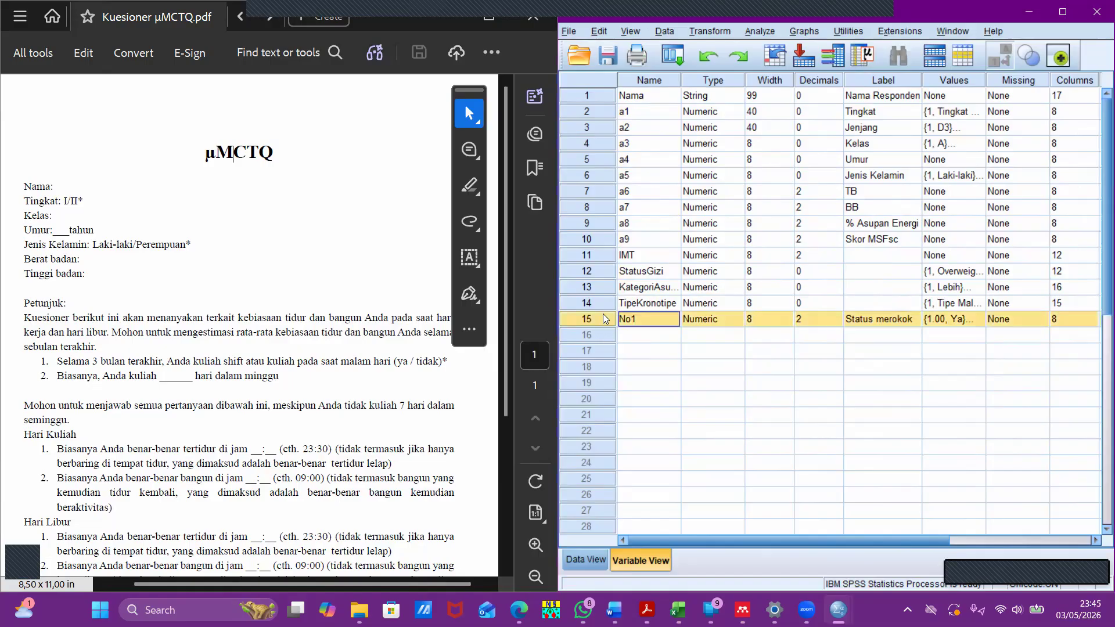
left_click(636, 362)
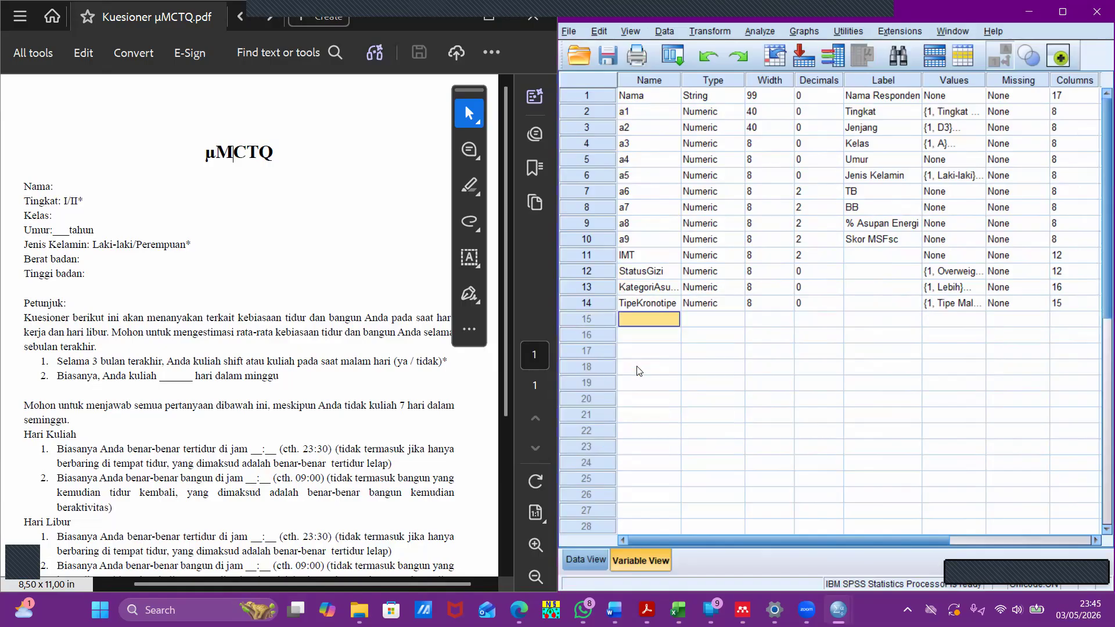
left_click(673, 340)
left_click(668, 323)
left_click(676, 351)
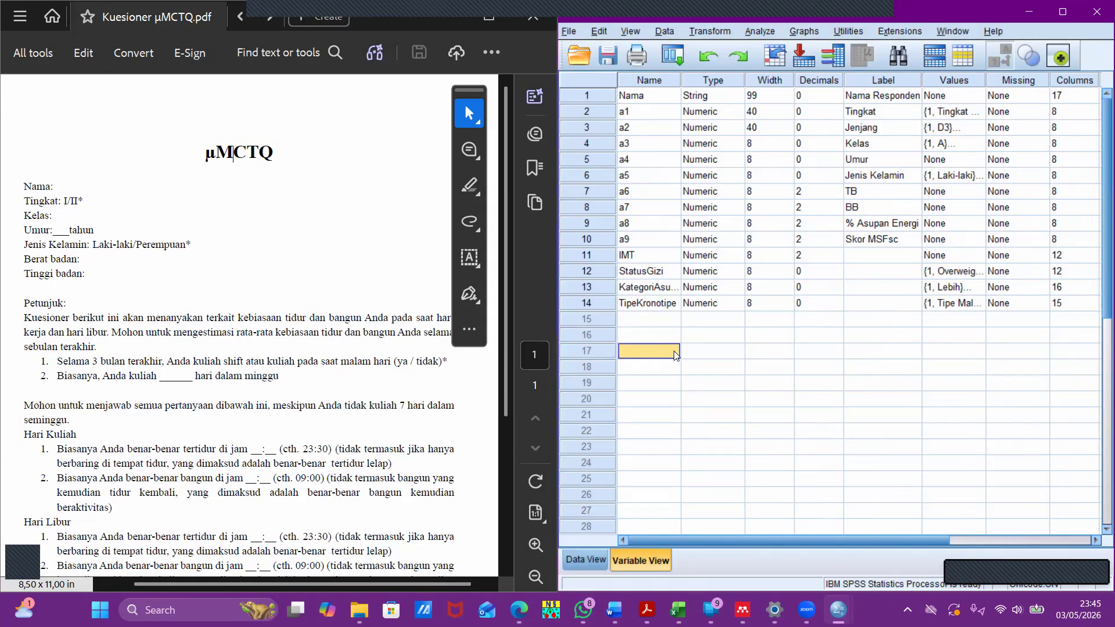
left_click(651, 324)
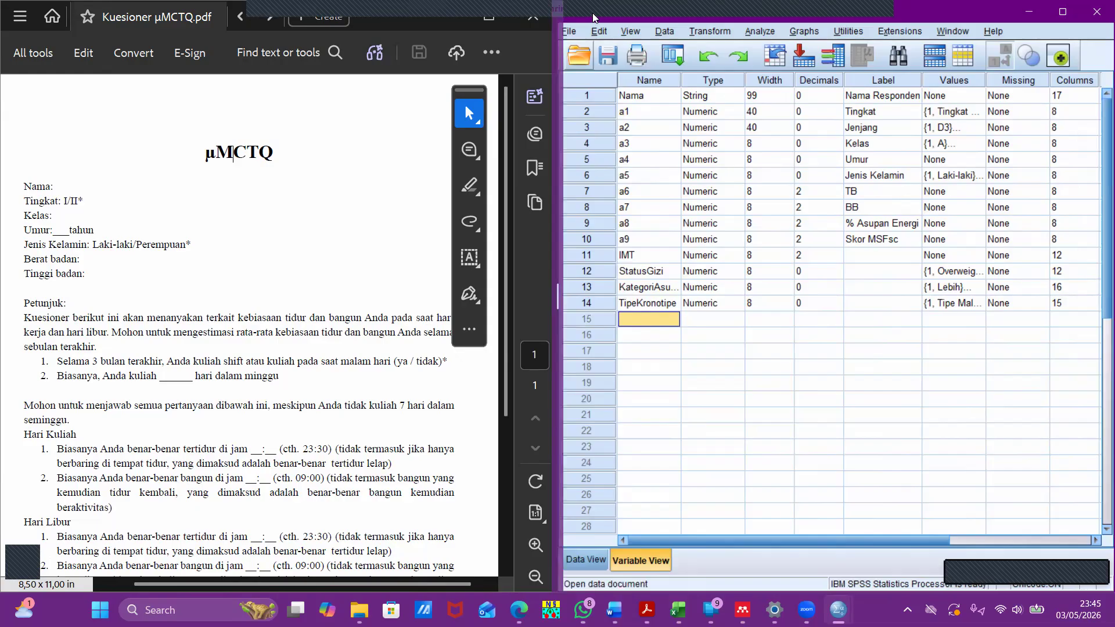